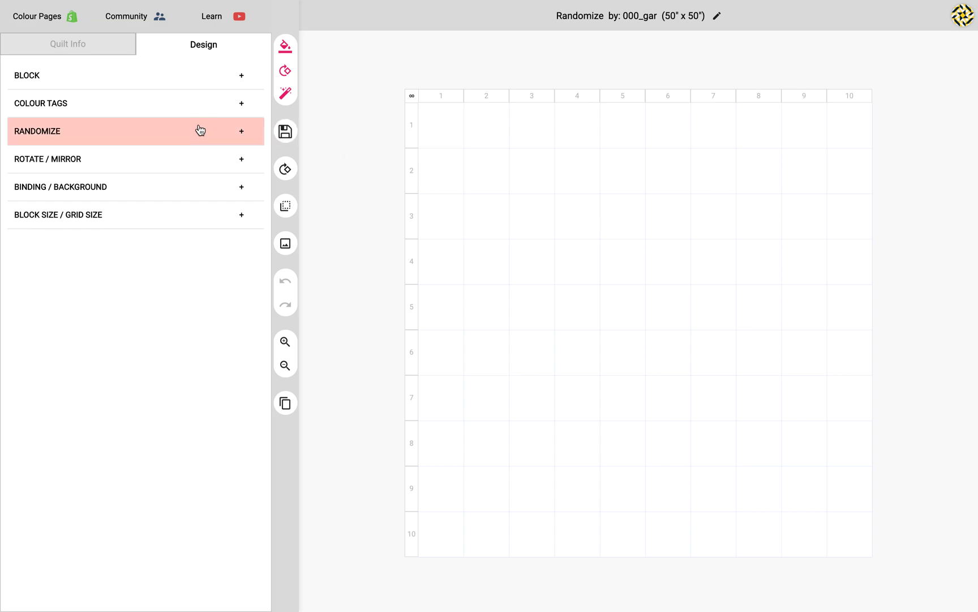
# Step: Start designing a new custom block from the quilt's block list
pyautogui.click(135, 134)
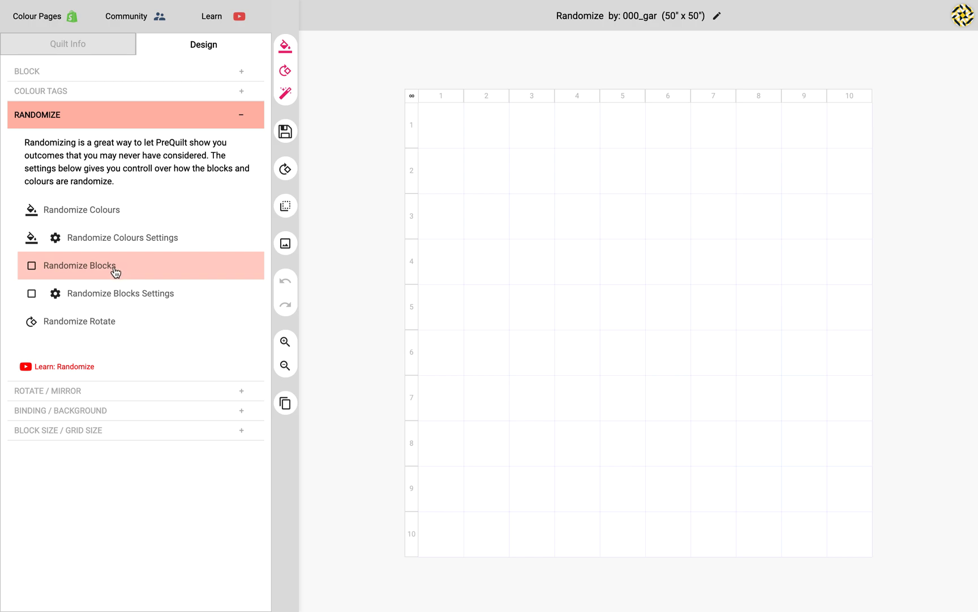
pyautogui.click(149, 119)
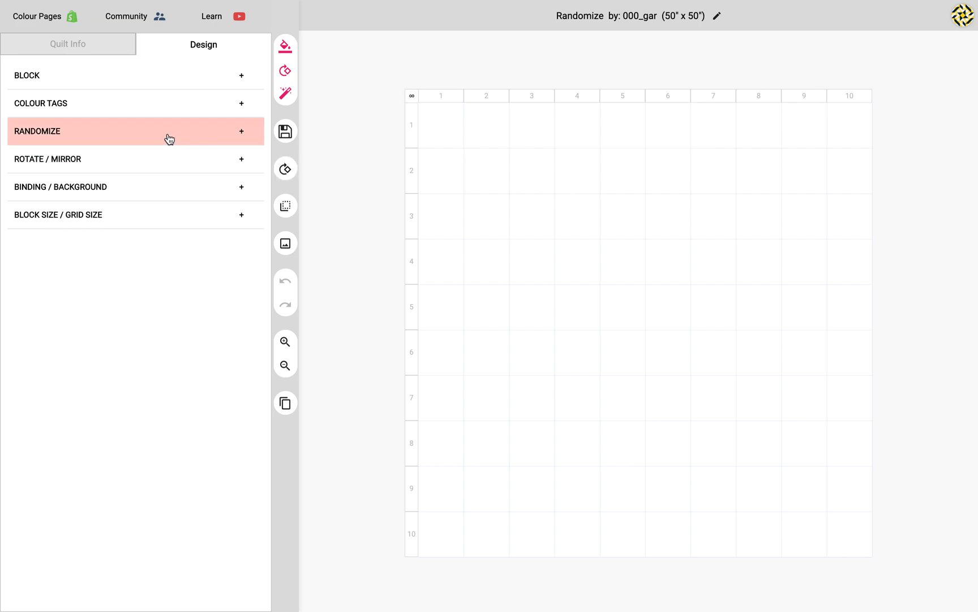
pyautogui.click(149, 78)
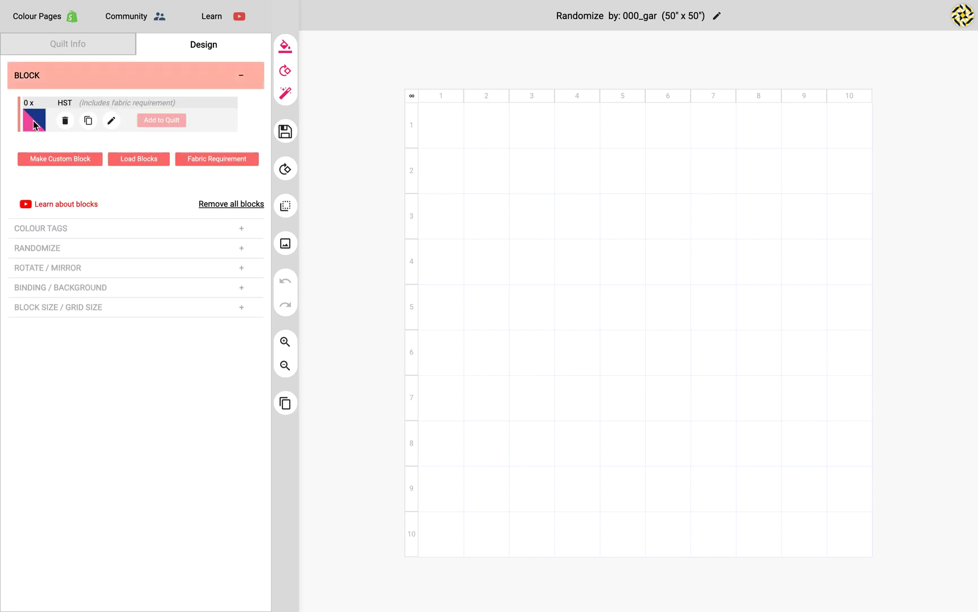
pyautogui.click(57, 160)
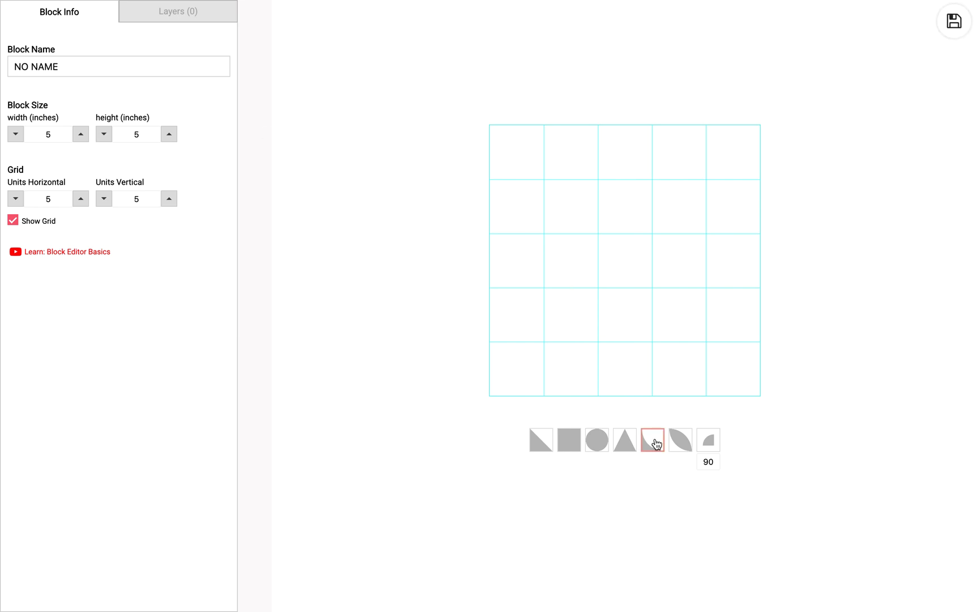
# Step: Add a quarter-curve shape and enlarge it in 10% steps until it fills the block
pyautogui.click(653, 443)
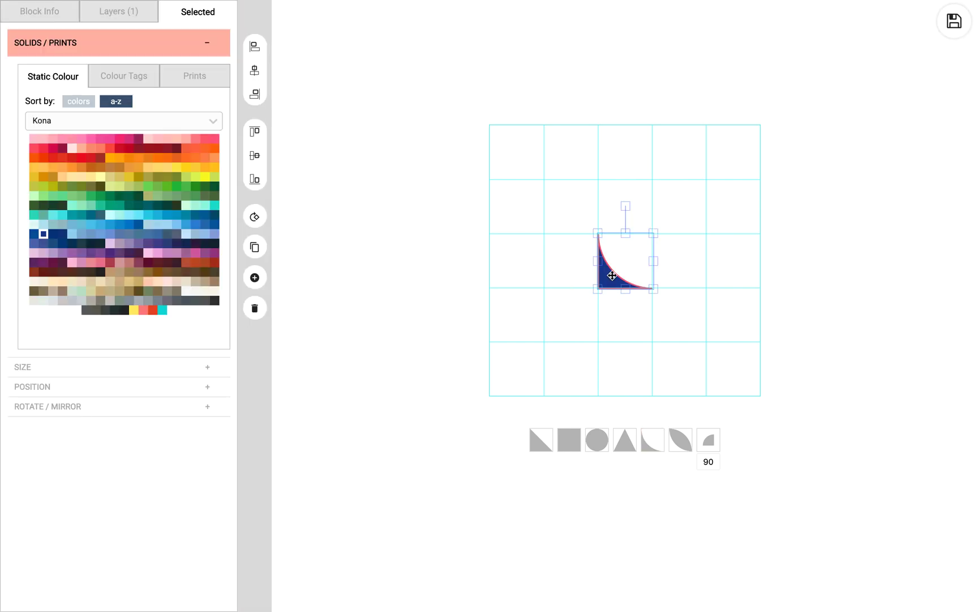
pyautogui.click(255, 279)
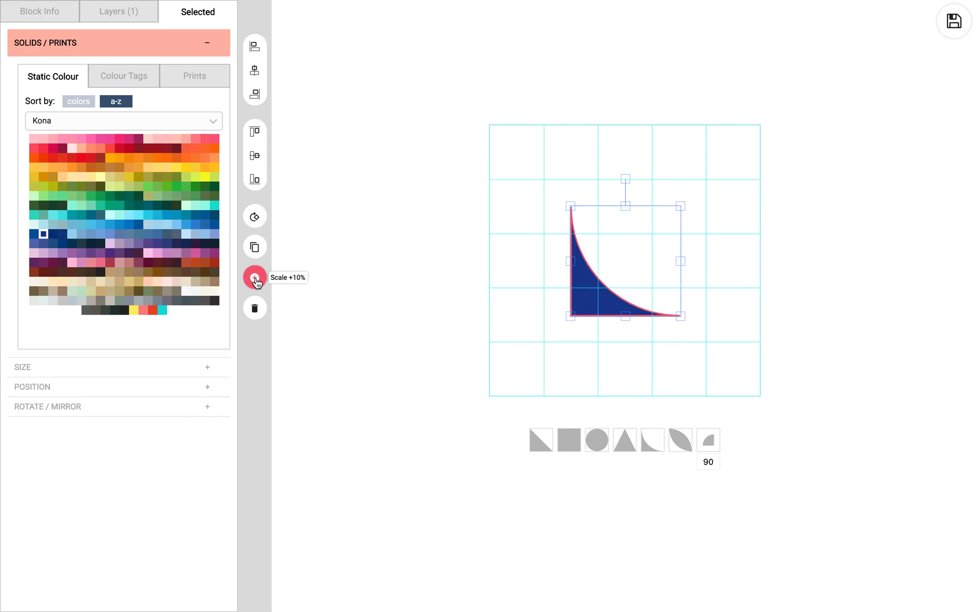
pyautogui.click(256, 279)
pyautogui.click(255, 280)
pyautogui.click(255, 280)
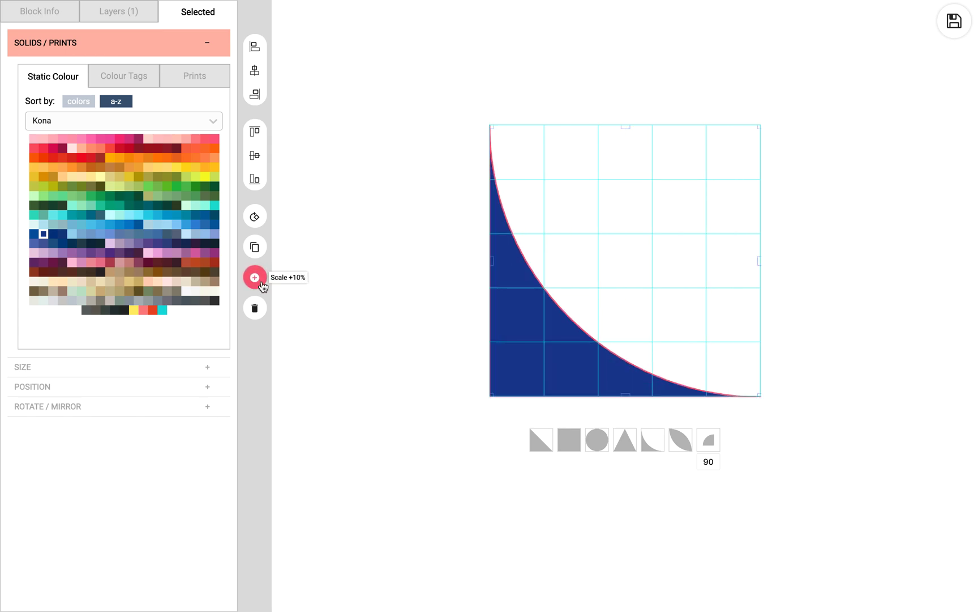
# Step: Clone the curve, rotate the copy 45° three times, align it right and top, and add a leaf shape
pyautogui.click(259, 251)
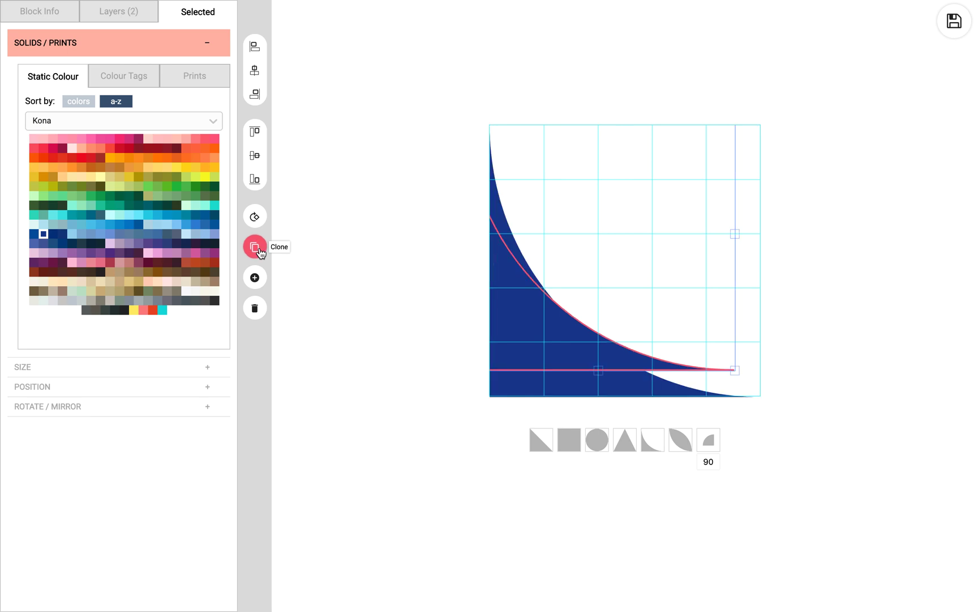
pyautogui.click(256, 217)
pyautogui.click(256, 217)
pyautogui.click(256, 218)
pyautogui.click(256, 218)
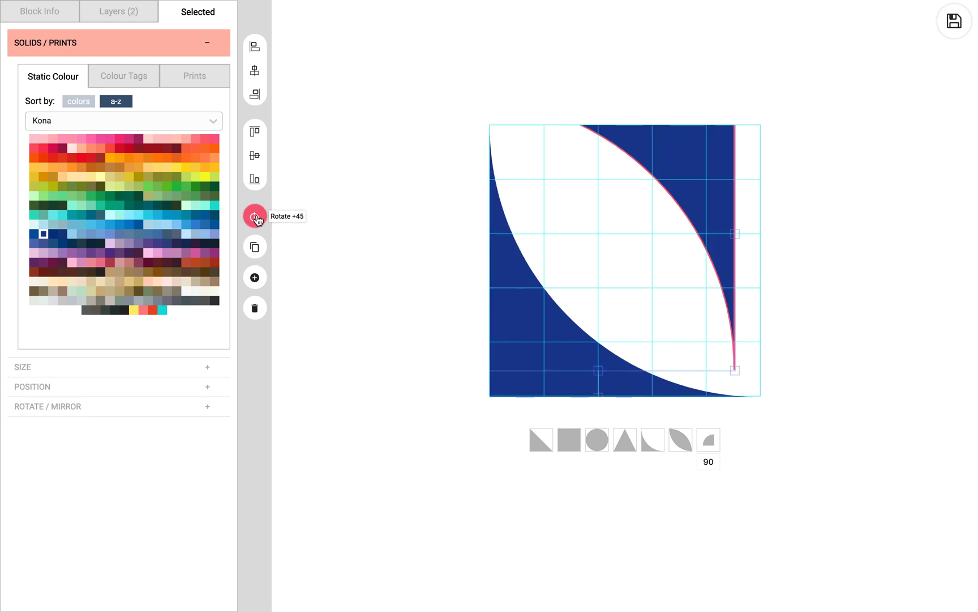
pyautogui.click(254, 93)
pyautogui.click(256, 131)
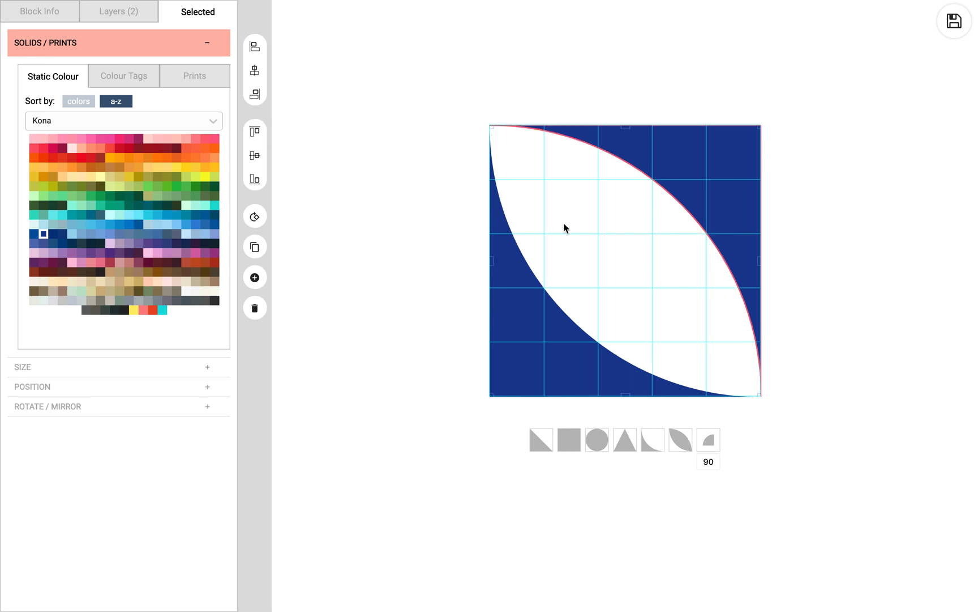
pyautogui.click(681, 440)
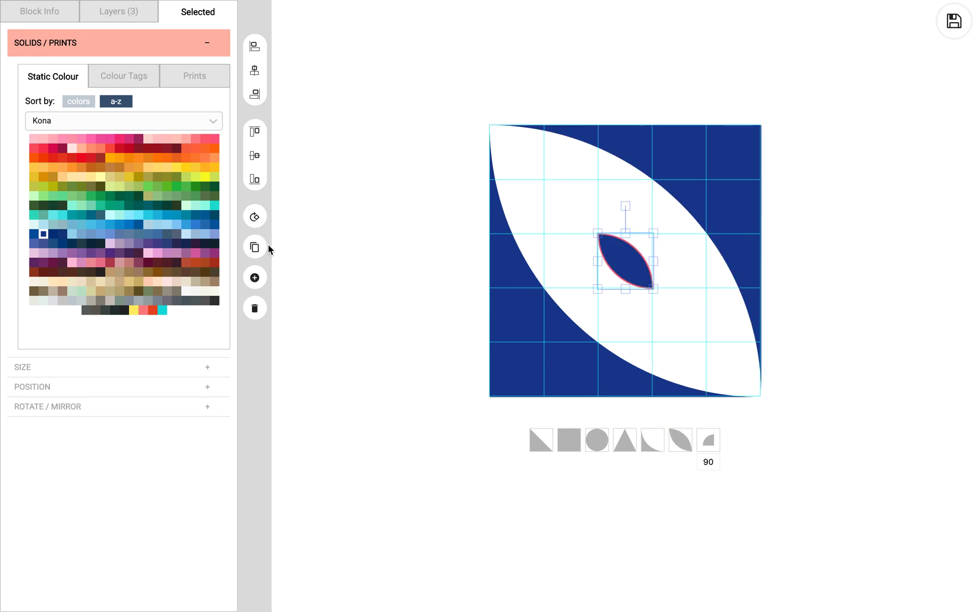
# Step: Enlarge the central leaf in 10% steps until it fills the whole block
pyautogui.click(129, 77)
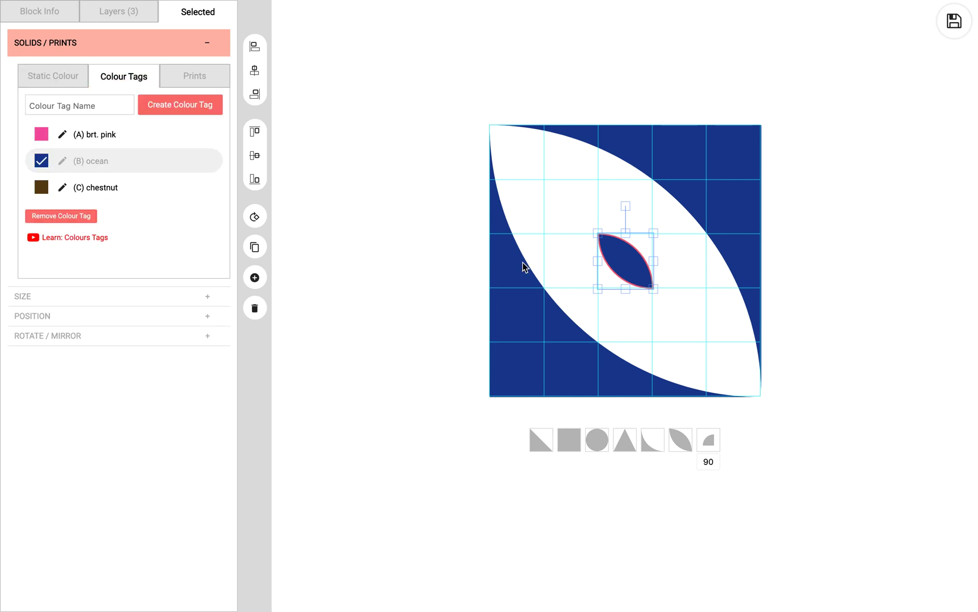
pyautogui.click(255, 278)
pyautogui.click(255, 277)
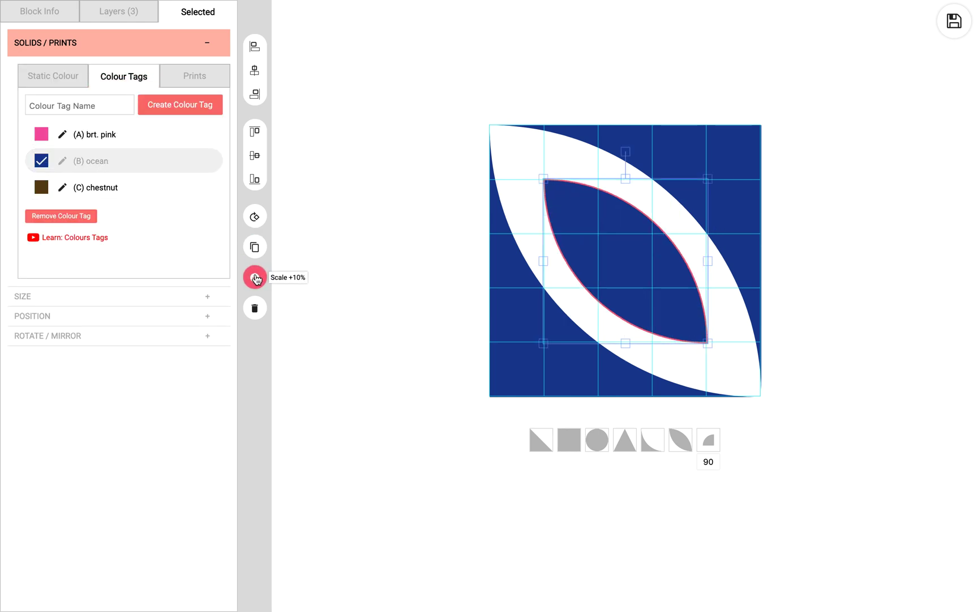
pyautogui.click(255, 277)
pyautogui.click(255, 278)
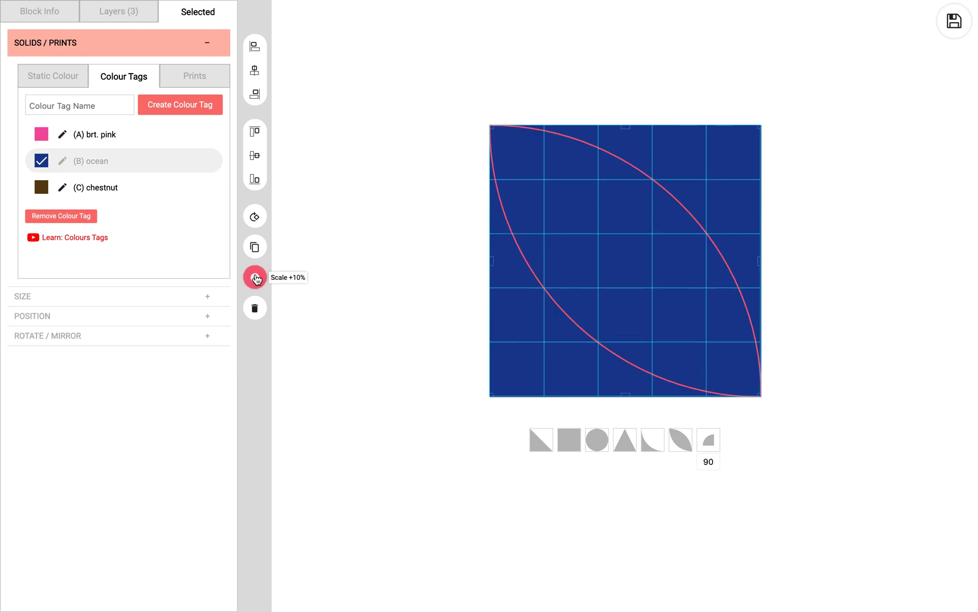
# Step: Tag the upper-right corner brt. pink and the lower-left chestnut, then save the block to the quilt
pyautogui.click(716, 162)
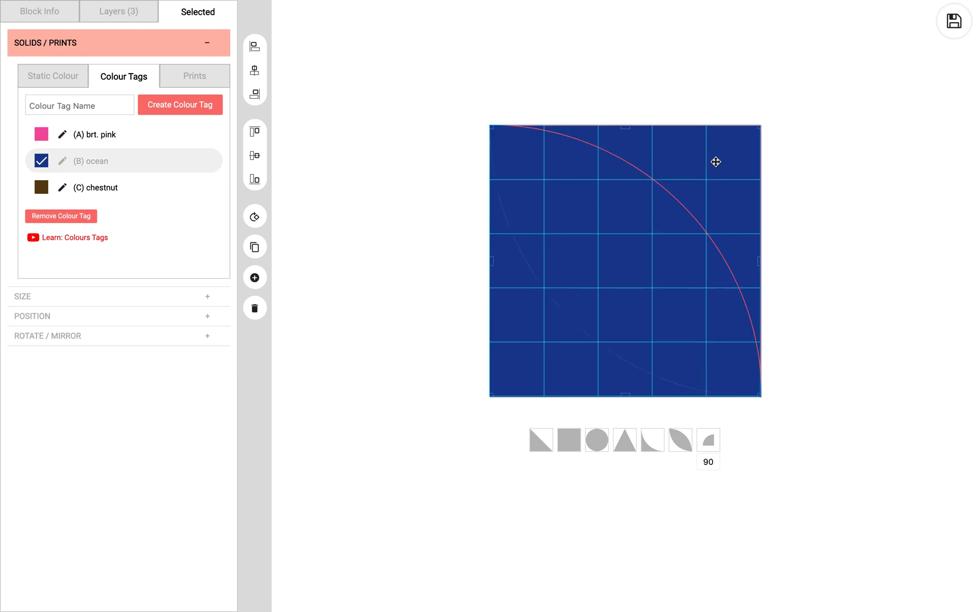
pyautogui.click(101, 139)
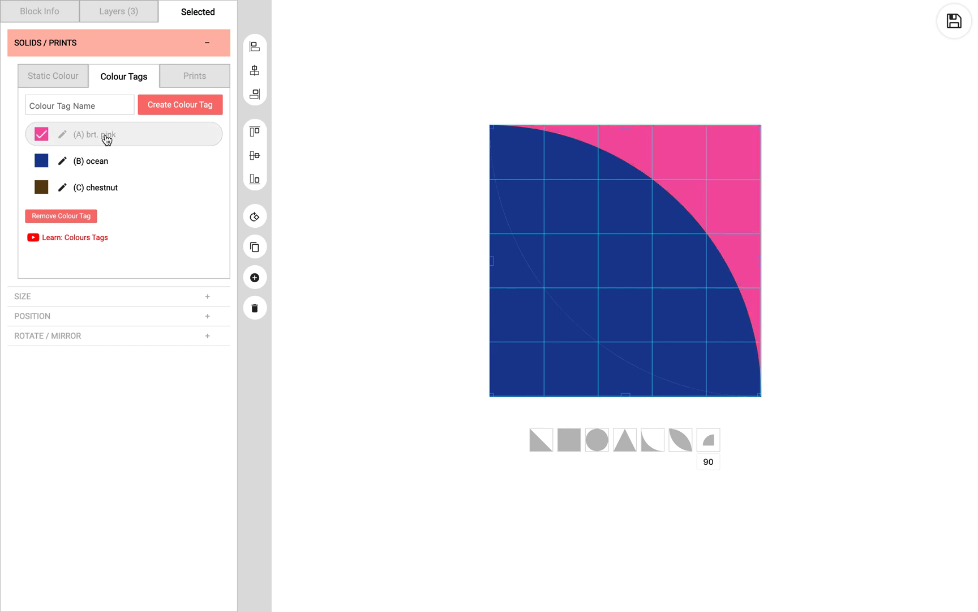
pyautogui.click(544, 338)
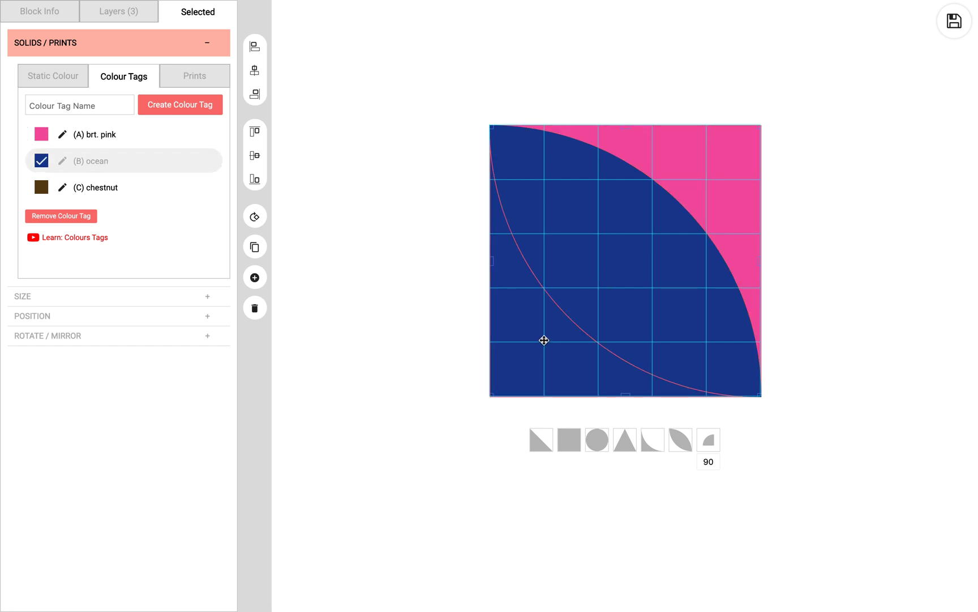
pyautogui.click(120, 194)
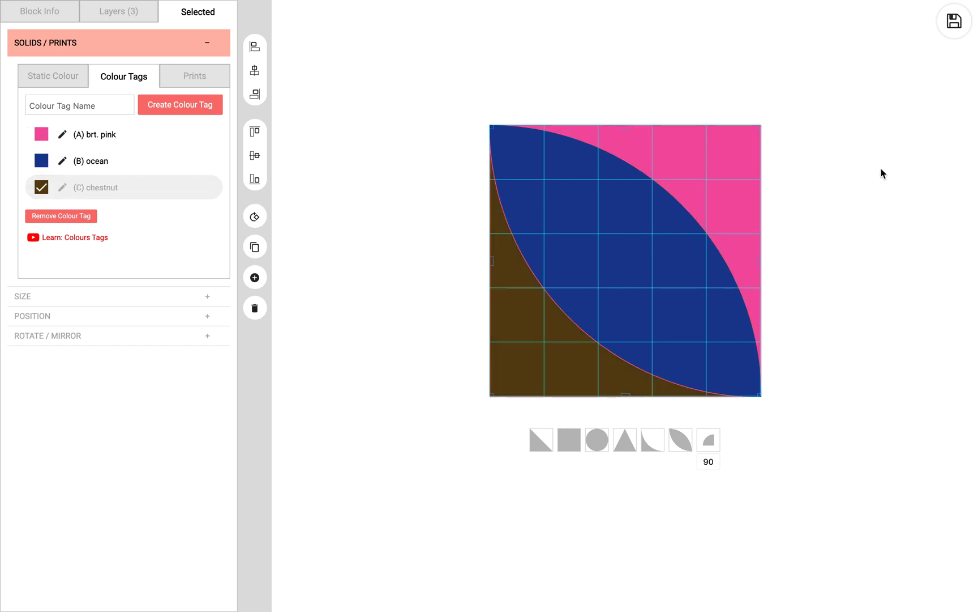
pyautogui.click(954, 21)
pyautogui.click(919, 78)
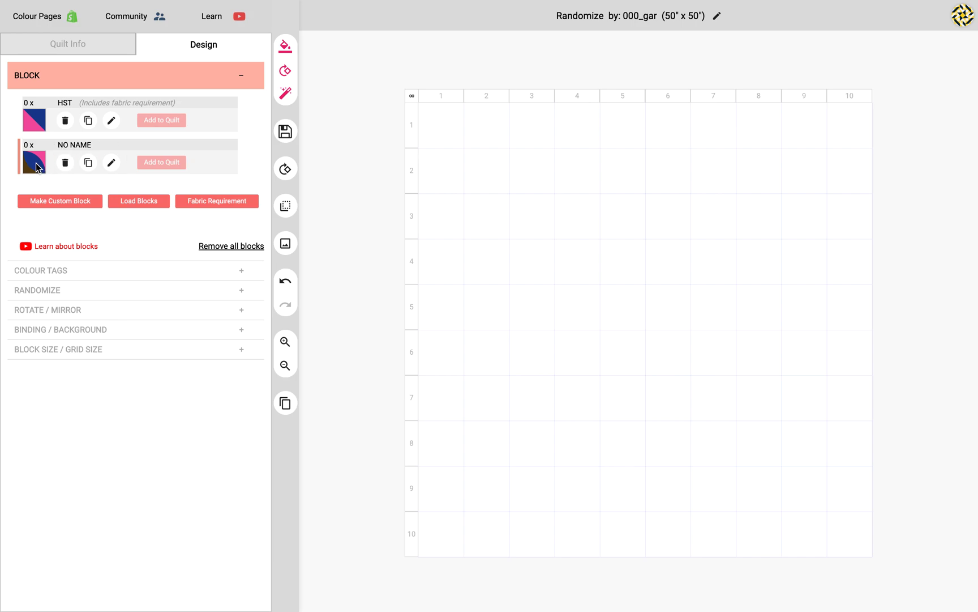
# Step: Place the NO NAME block in all 100 cells of the quilt grid
pyautogui.click(411, 101)
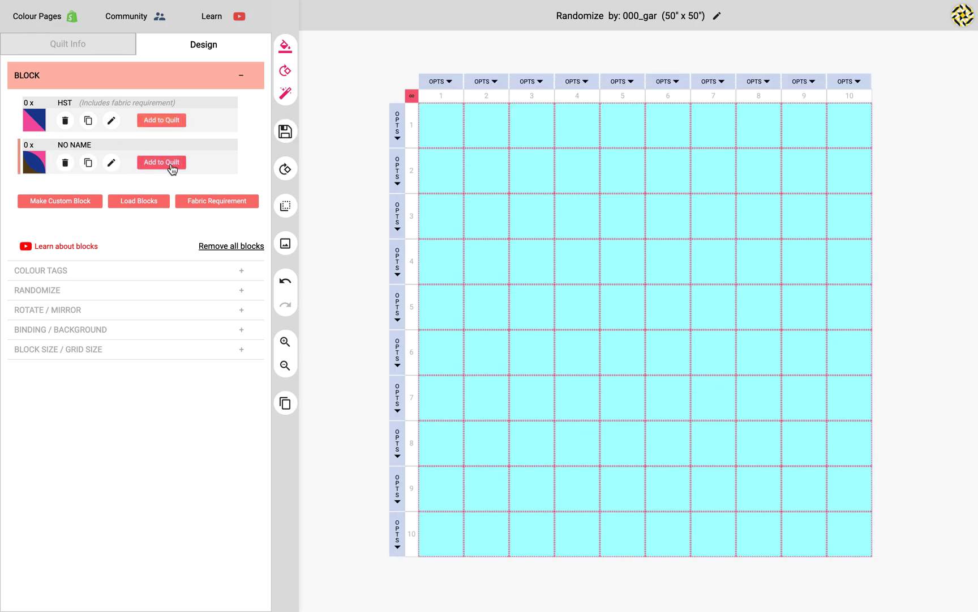
pyautogui.click(168, 164)
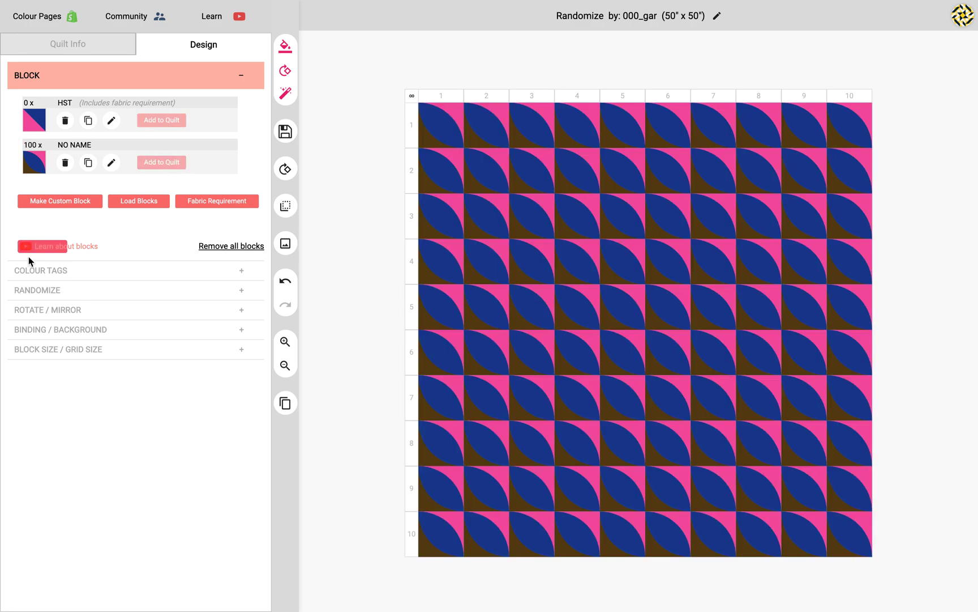
pyautogui.click(139, 84)
# Step: Randomize the quilt's colours four times, ending on kona peacock, morning glory and camellia
pyautogui.click(126, 131)
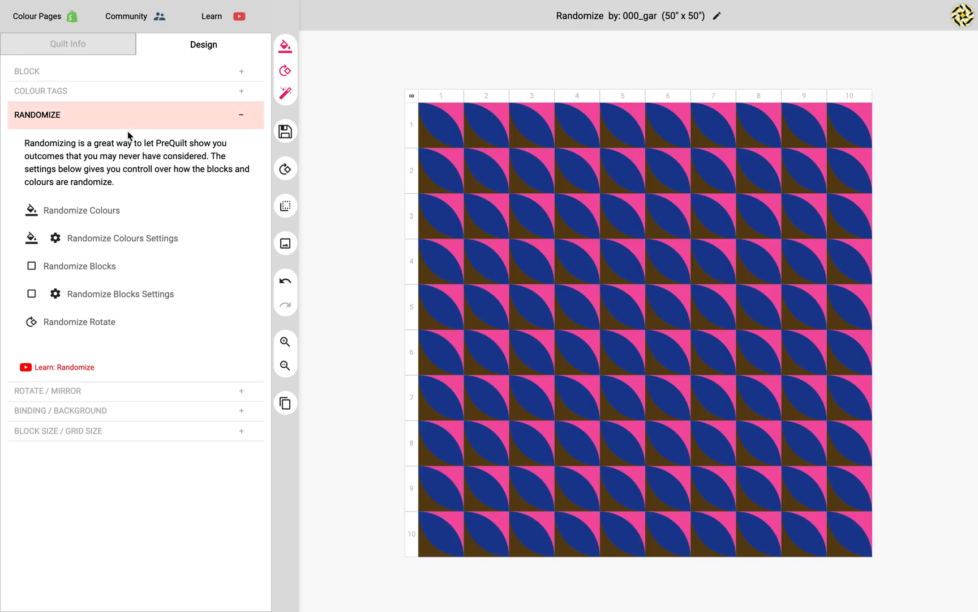
pyautogui.click(89, 212)
pyautogui.click(90, 211)
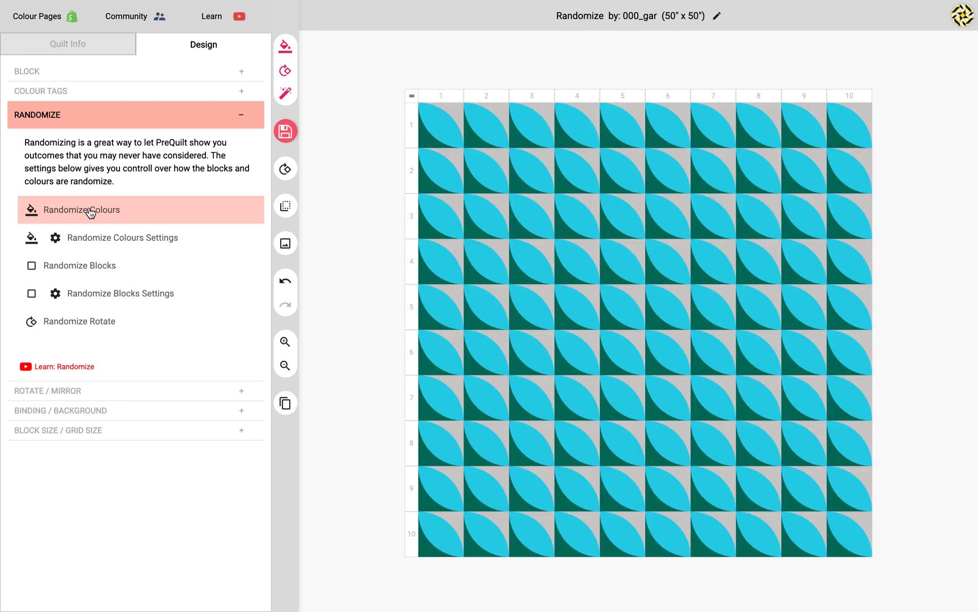
pyautogui.click(90, 212)
pyautogui.click(90, 213)
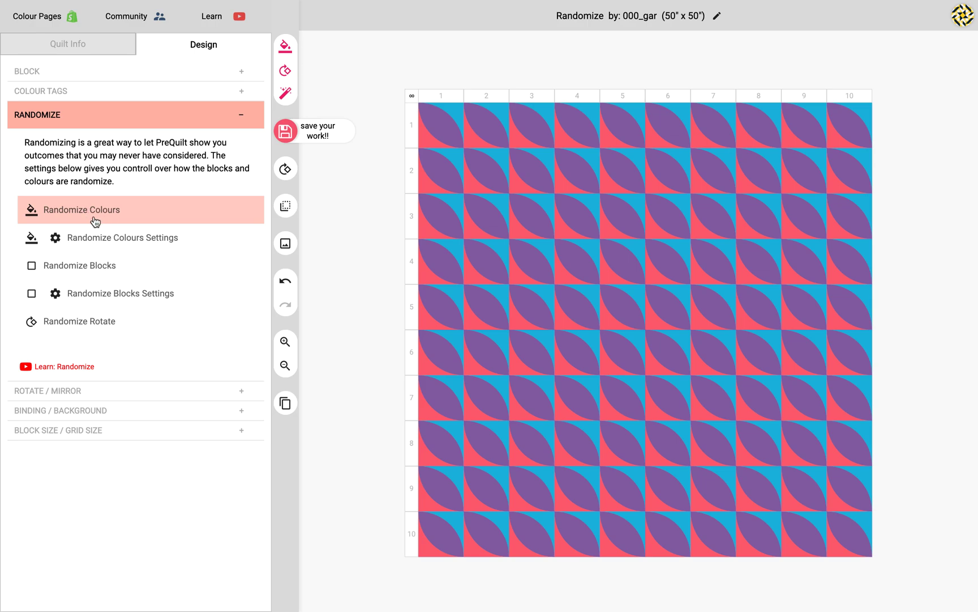
pyautogui.click(118, 92)
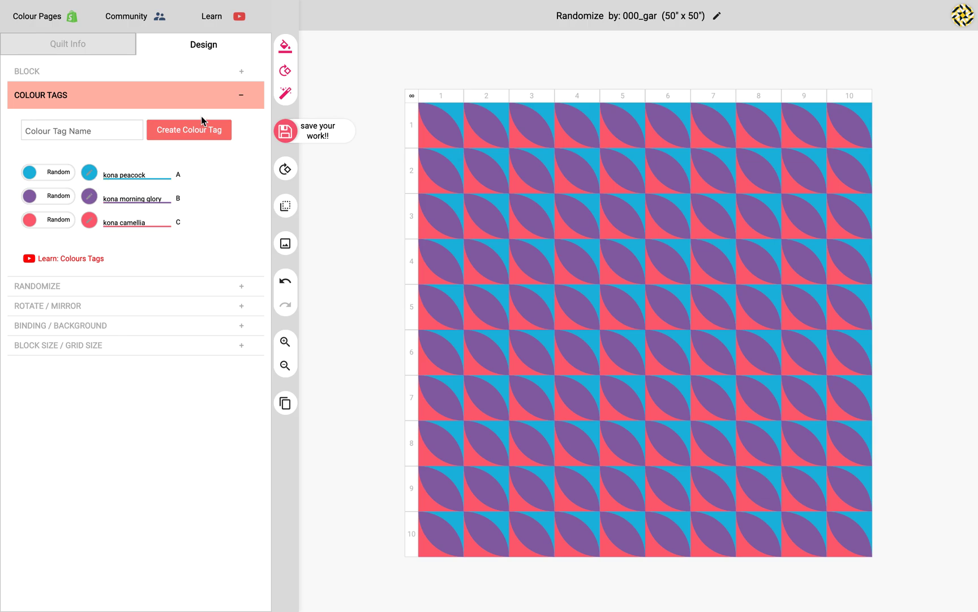
# Step: Re-randomize the quilt colours six times until leaves are light blue on green and brown corners
pyautogui.click(286, 46)
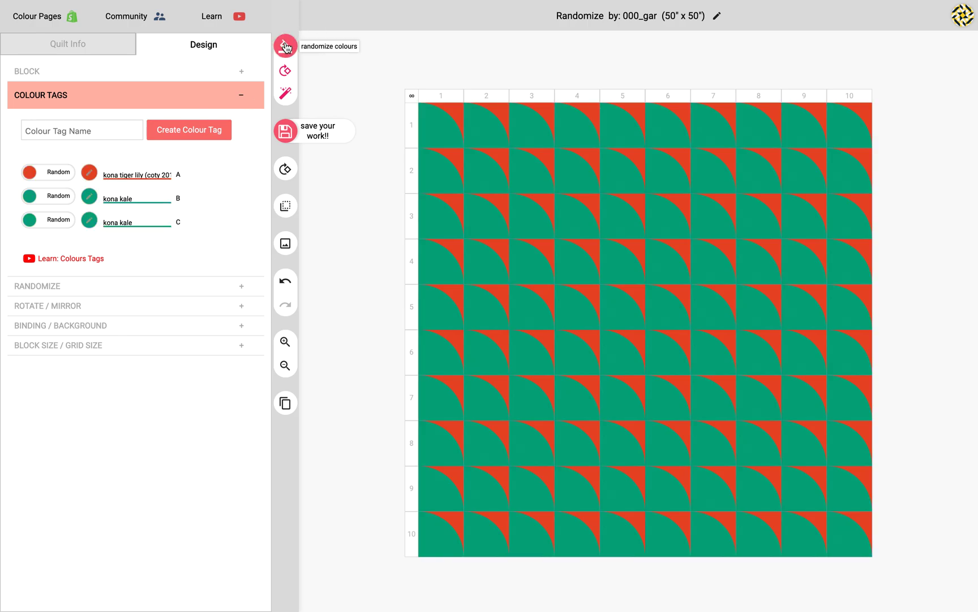
pyautogui.click(286, 46)
pyautogui.click(286, 46)
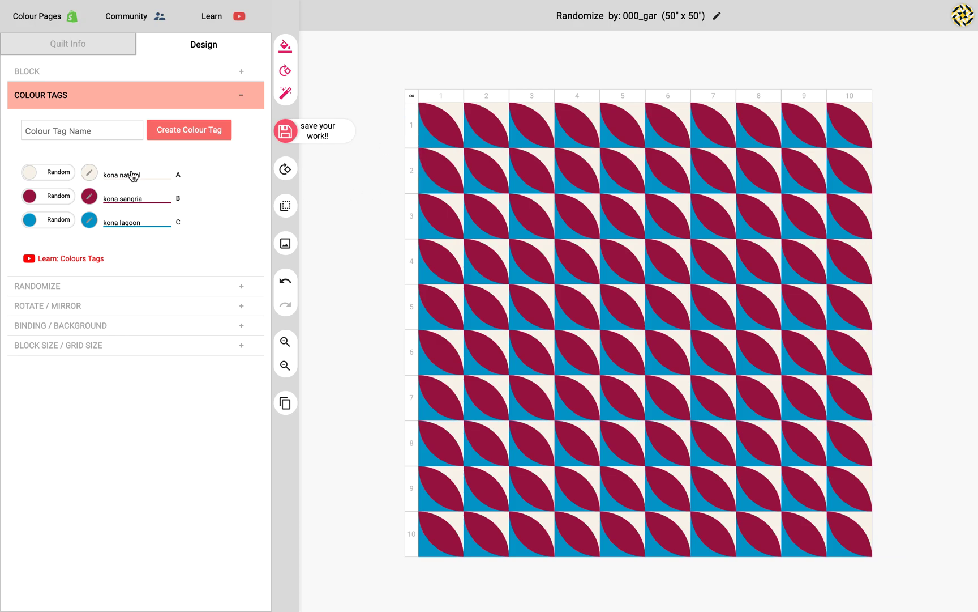
pyautogui.click(285, 46)
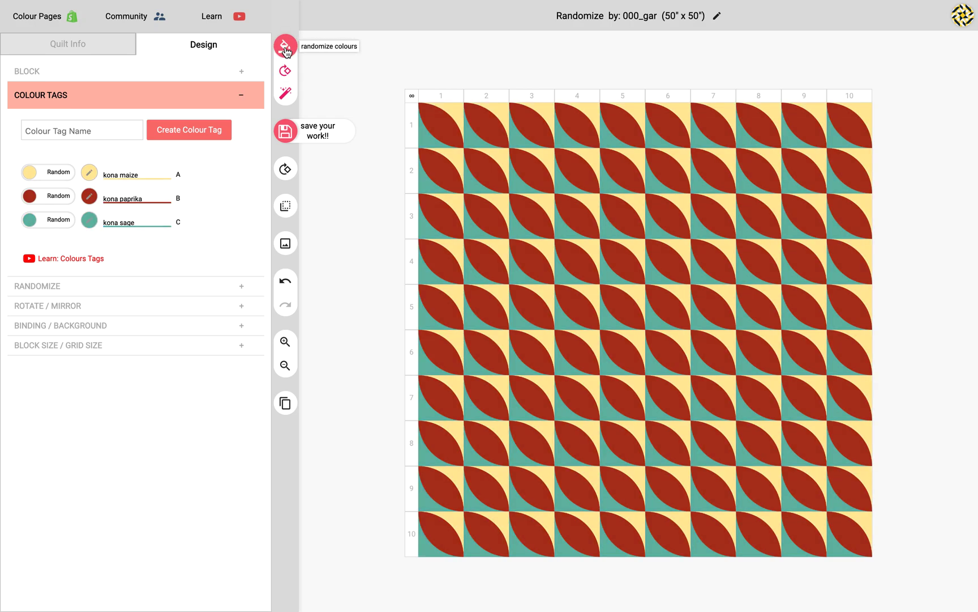
pyautogui.click(287, 53)
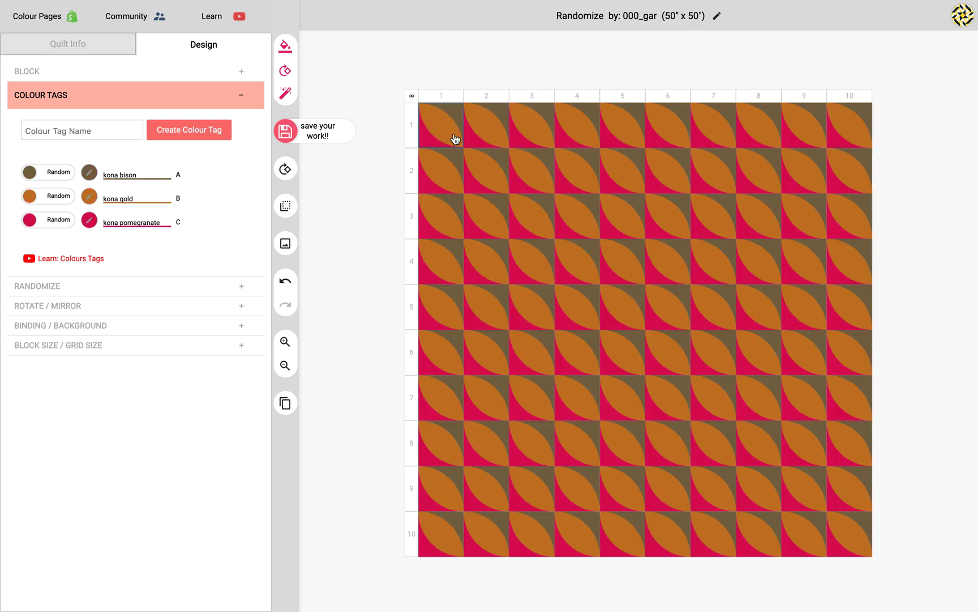
pyautogui.click(285, 46)
# Step: Open the Colour Settings for the randomizing palette
pyautogui.click(176, 94)
pyautogui.click(165, 134)
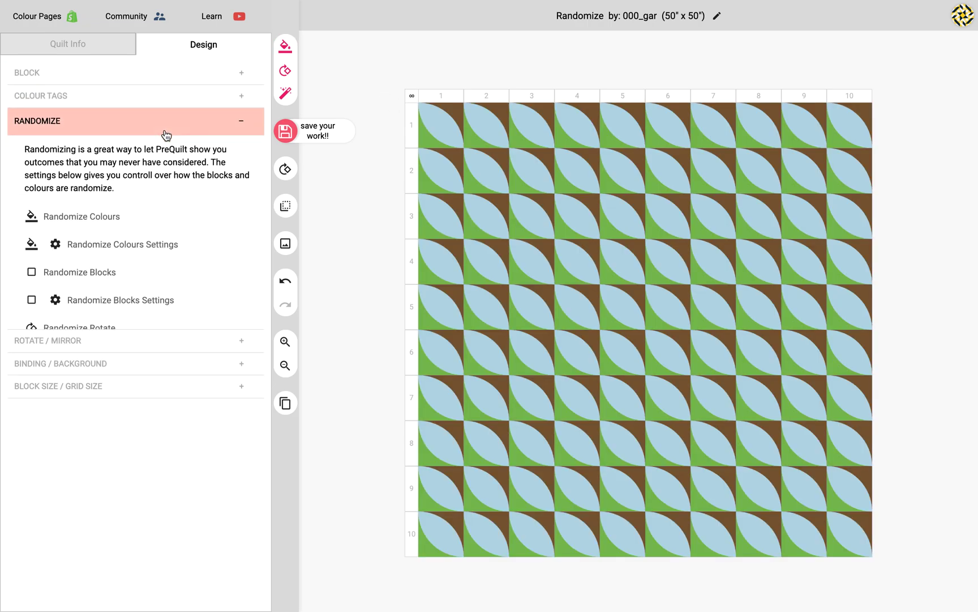
pyautogui.click(122, 245)
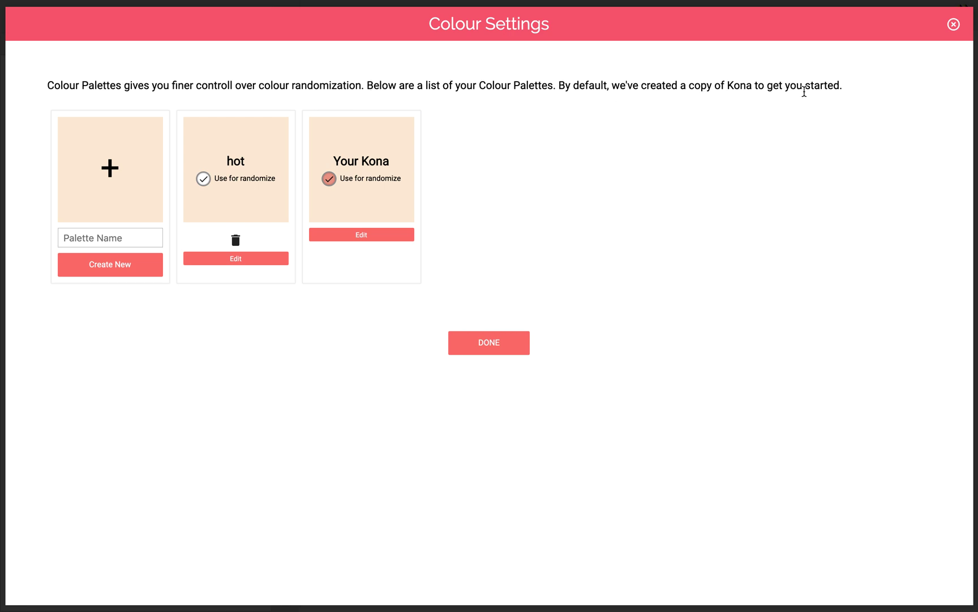
pyautogui.click(376, 236)
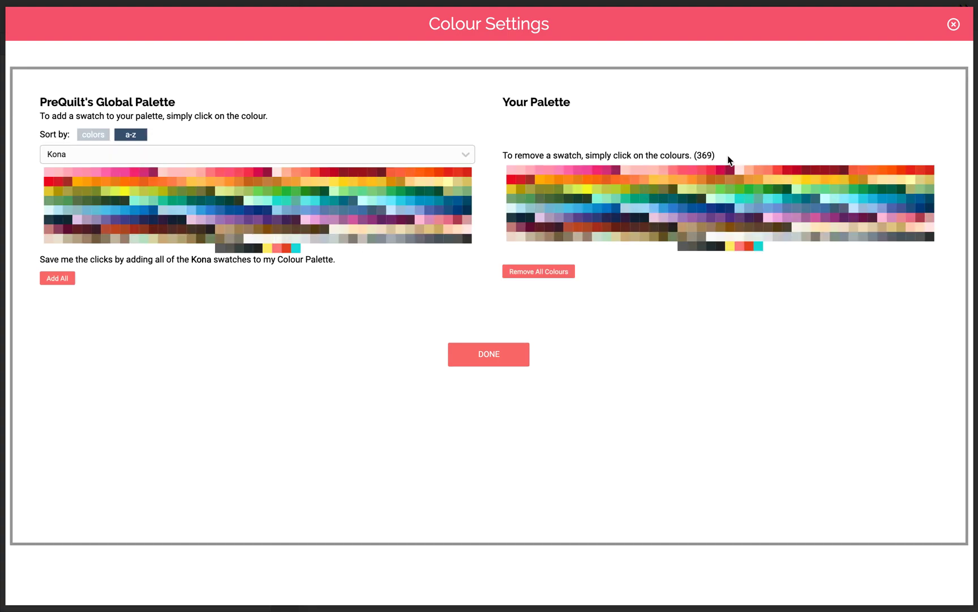
pyautogui.doubleClick(705, 156)
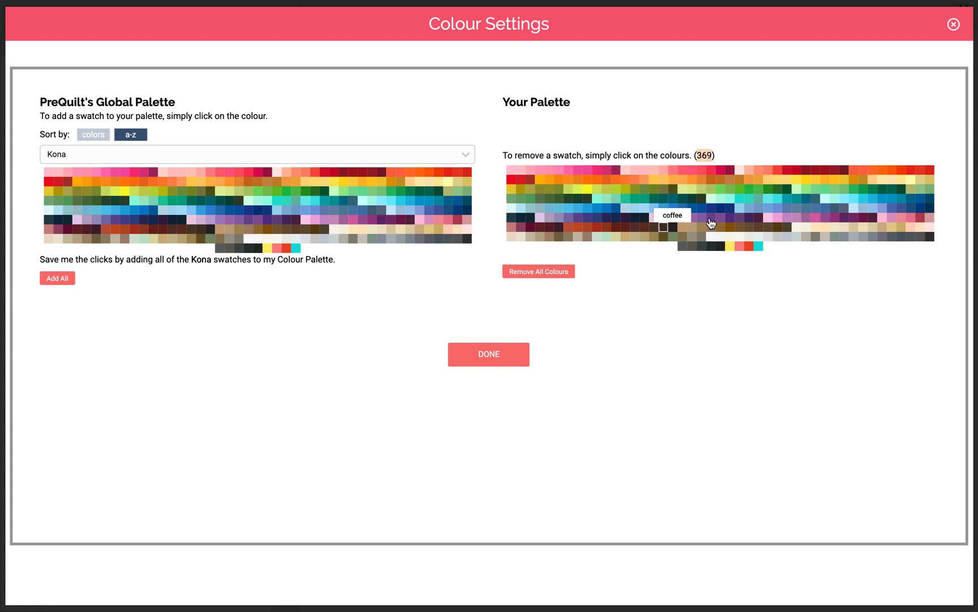
pyautogui.click(501, 360)
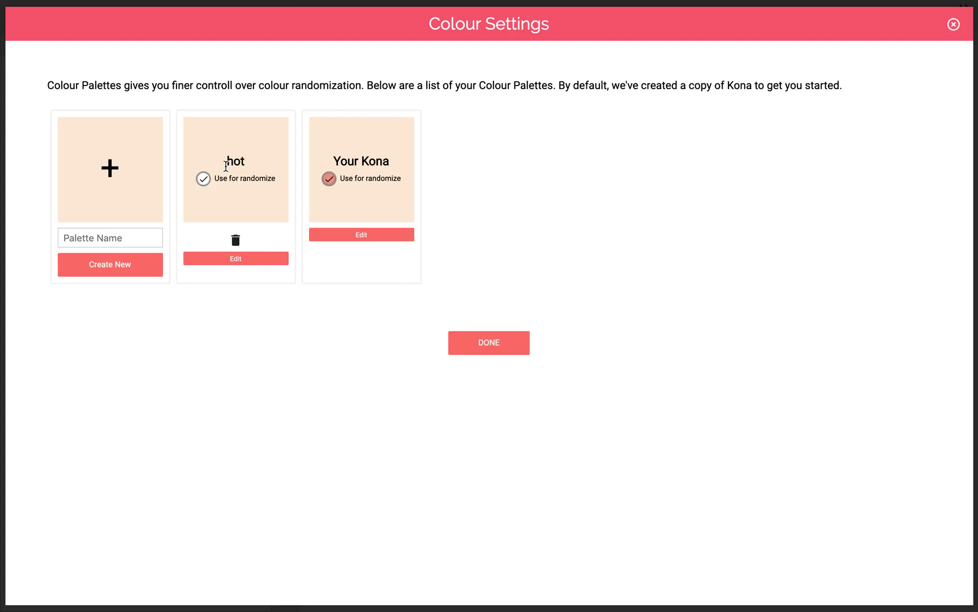
pyautogui.click(252, 258)
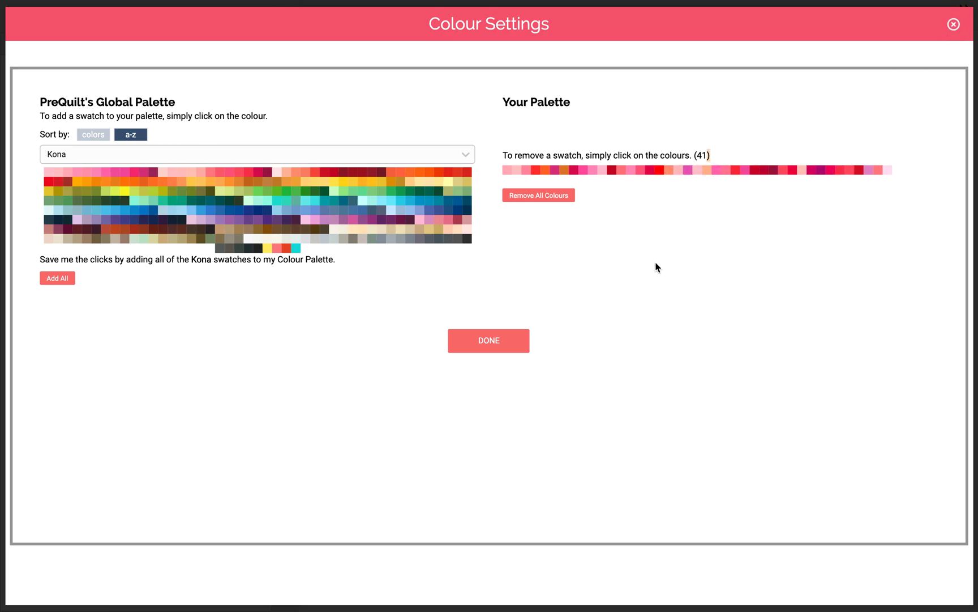
pyautogui.click(509, 344)
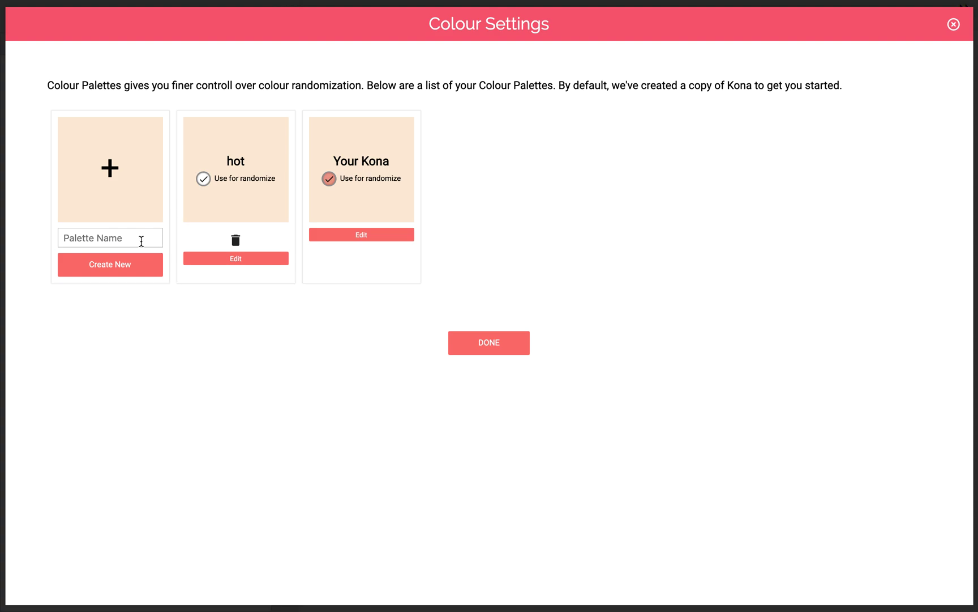
# Step: Create a new colour palette named 'cold'
pyautogui.click(107, 238)
pyautogui.write('cold')
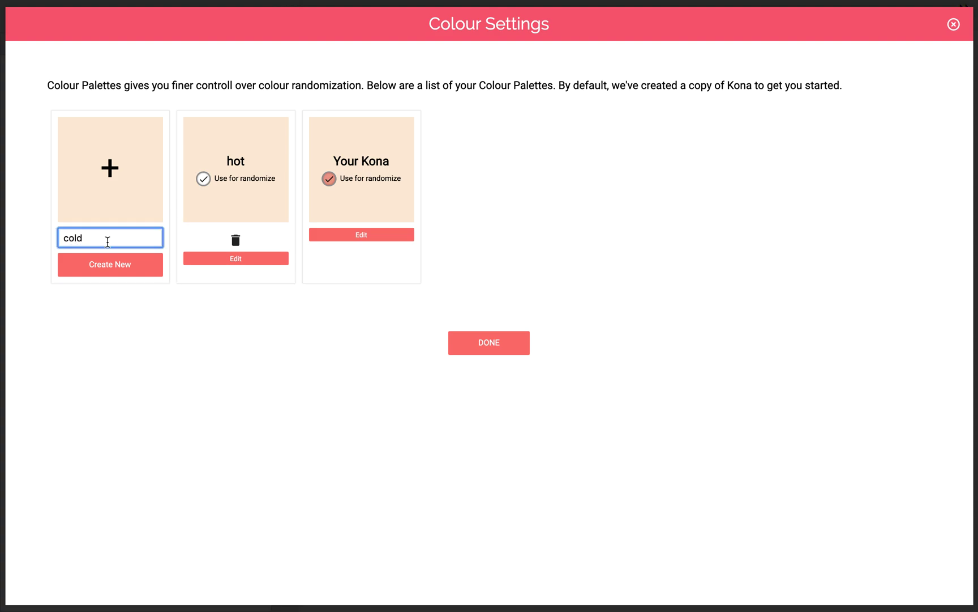
pyautogui.click(87, 270)
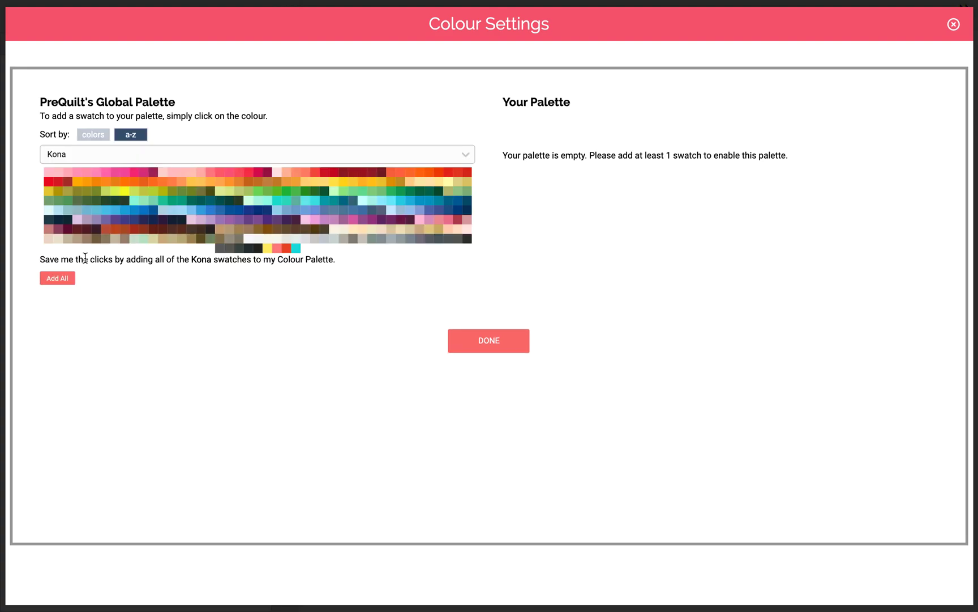
# Step: Add twenty light blue, blue, teal and cyan Kona swatches to the cold palette
pyautogui.click(50, 210)
pyautogui.click(69, 210)
pyautogui.click(87, 210)
pyautogui.click(115, 210)
pyautogui.click(135, 211)
pyautogui.click(143, 210)
pyautogui.click(152, 210)
pyautogui.click(172, 210)
pyautogui.click(191, 210)
pyautogui.click(209, 210)
pyautogui.click(266, 210)
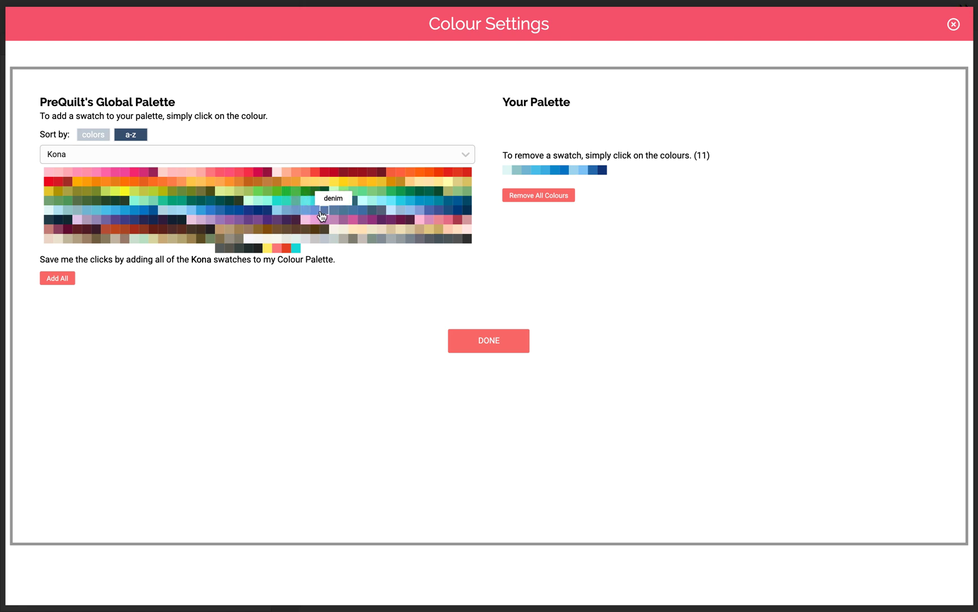
pyautogui.click(362, 210)
pyautogui.click(339, 202)
pyautogui.click(279, 201)
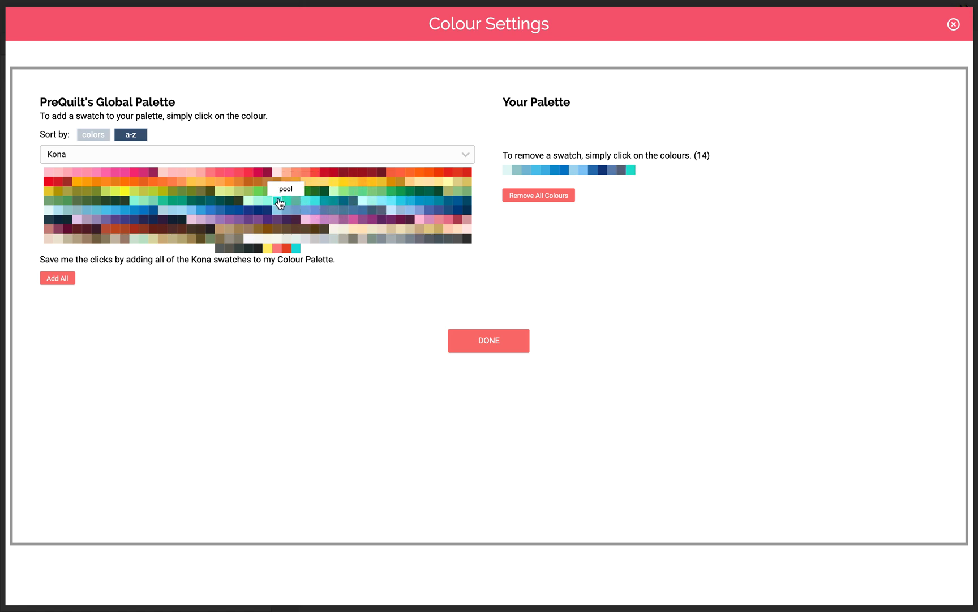
pyautogui.click(295, 201)
pyautogui.click(306, 201)
pyautogui.click(315, 202)
pyautogui.click(353, 200)
pyautogui.click(391, 200)
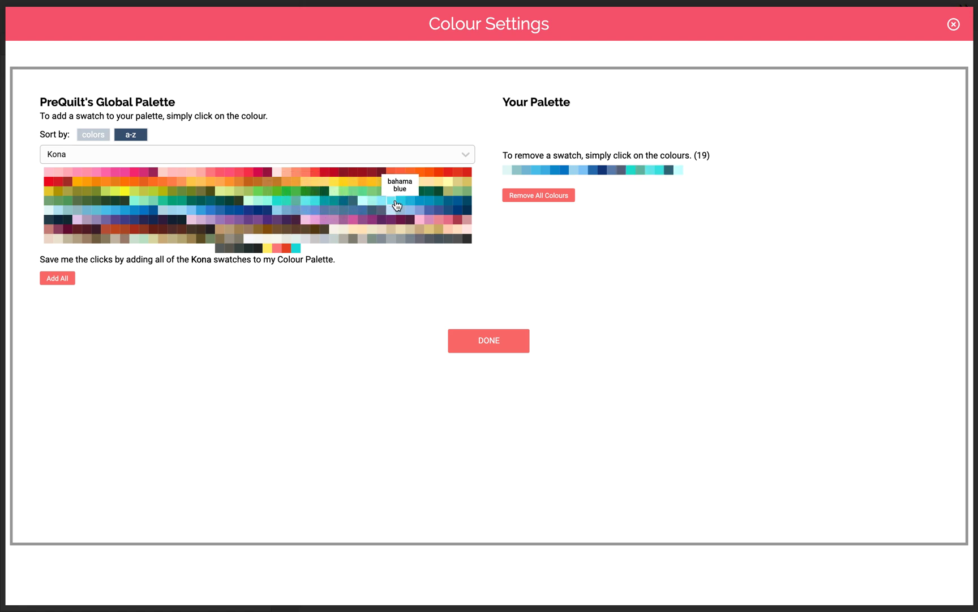
pyautogui.click(467, 200)
# Step: Add twelve cyan, teal, navy and blue Free Spirit swatches to the palette
pyautogui.click(313, 155)
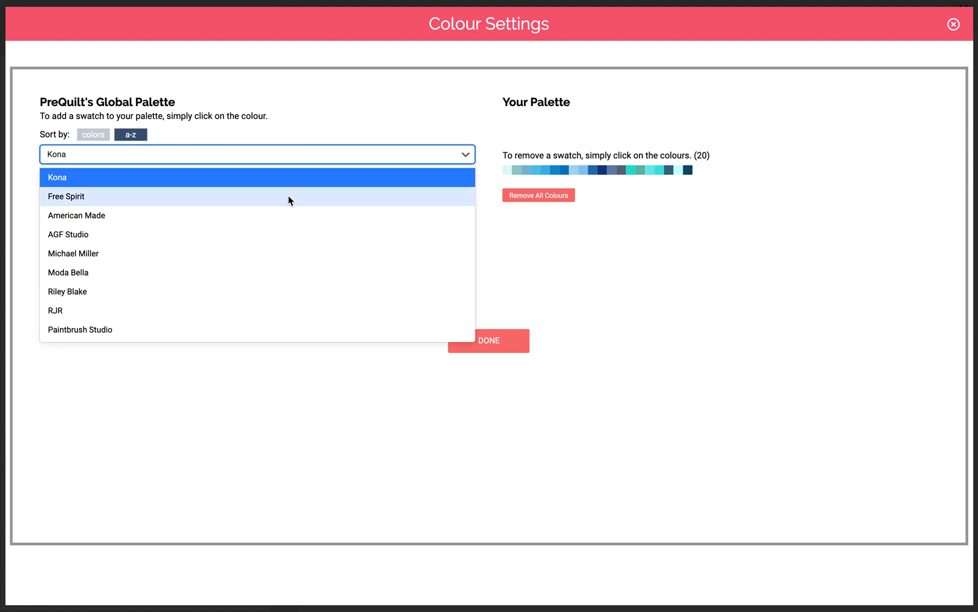
pyautogui.click(288, 196)
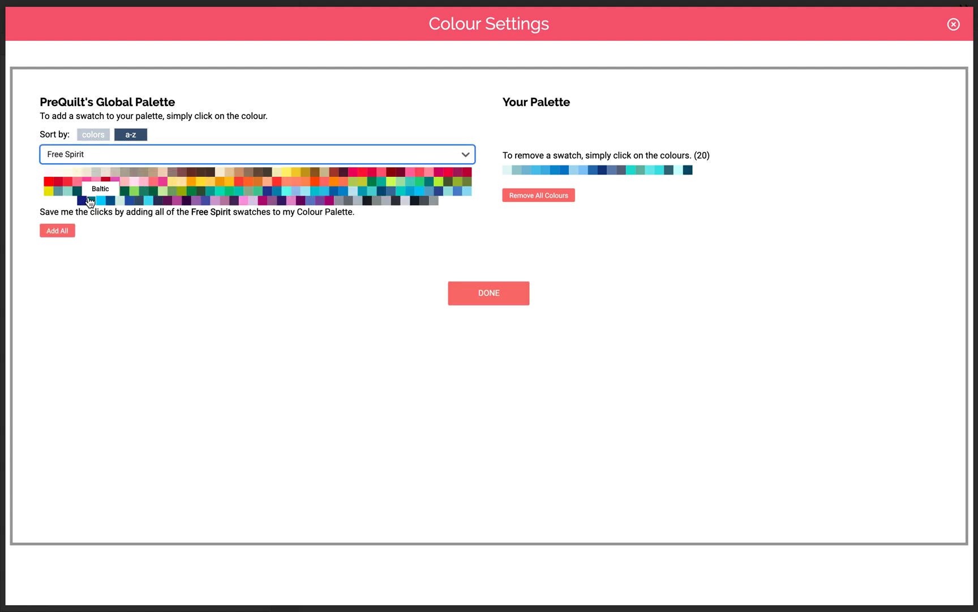
pyautogui.click(311, 190)
pyautogui.click(359, 191)
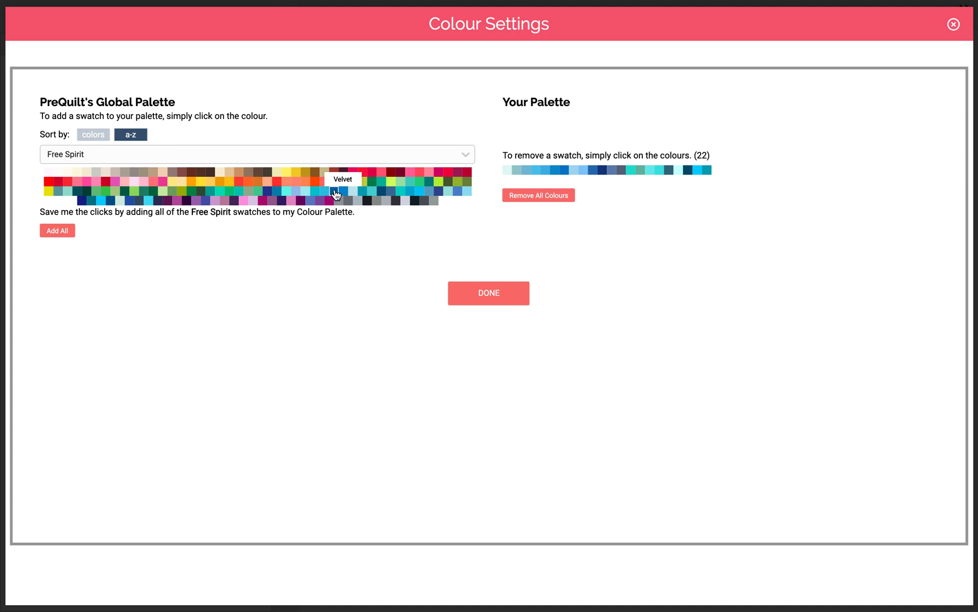
pyautogui.click(332, 191)
pyautogui.click(323, 191)
pyautogui.click(295, 191)
pyautogui.click(286, 191)
pyautogui.click(276, 191)
pyautogui.click(267, 191)
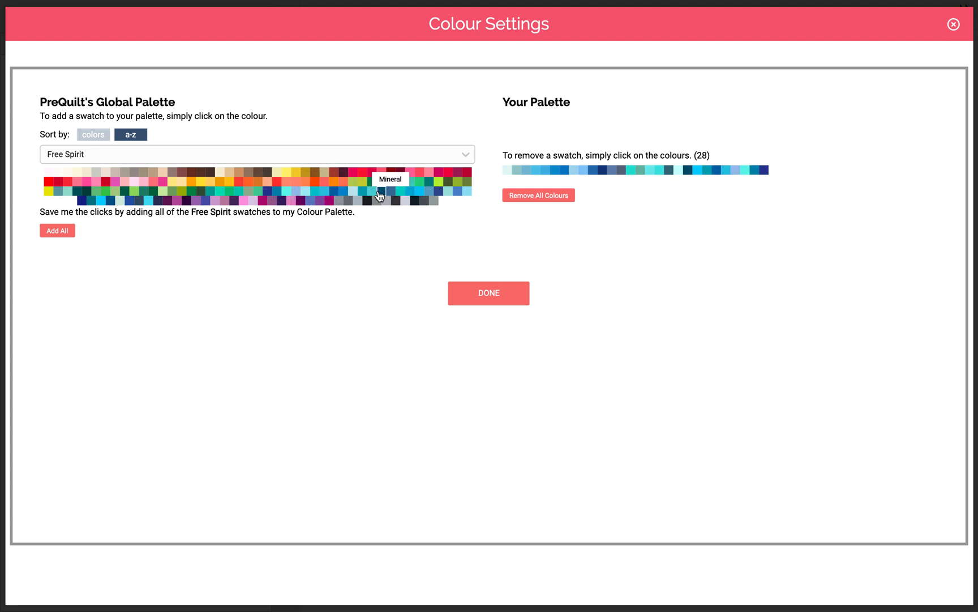
pyautogui.click(381, 192)
pyautogui.click(399, 191)
pyautogui.click(419, 192)
pyautogui.click(429, 191)
# Step: Add blue, light blue and purple American Made swatches and finish the cold palette
pyautogui.click(204, 154)
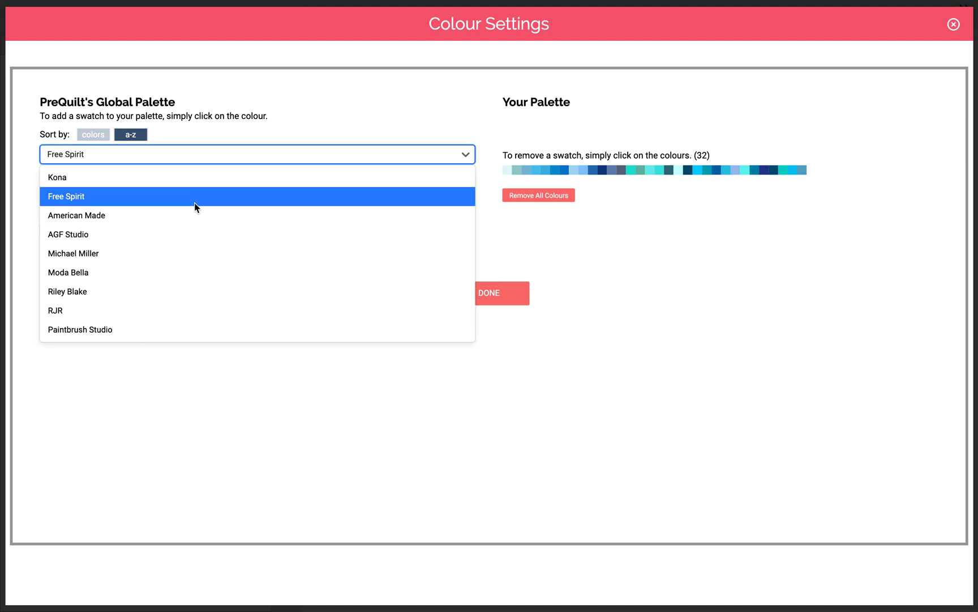
pyautogui.click(209, 215)
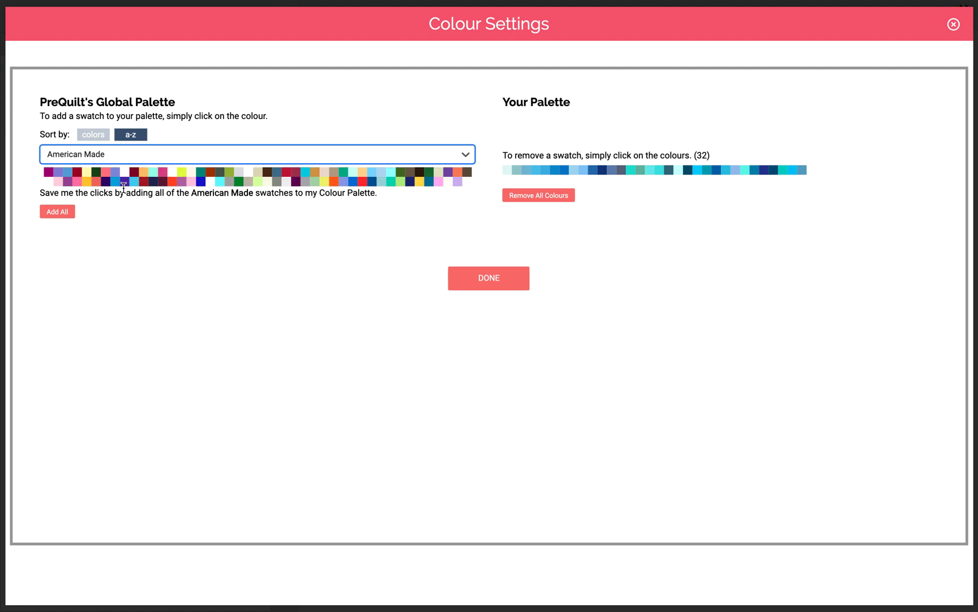
pyautogui.click(115, 181)
pyautogui.click(134, 181)
pyautogui.click(125, 181)
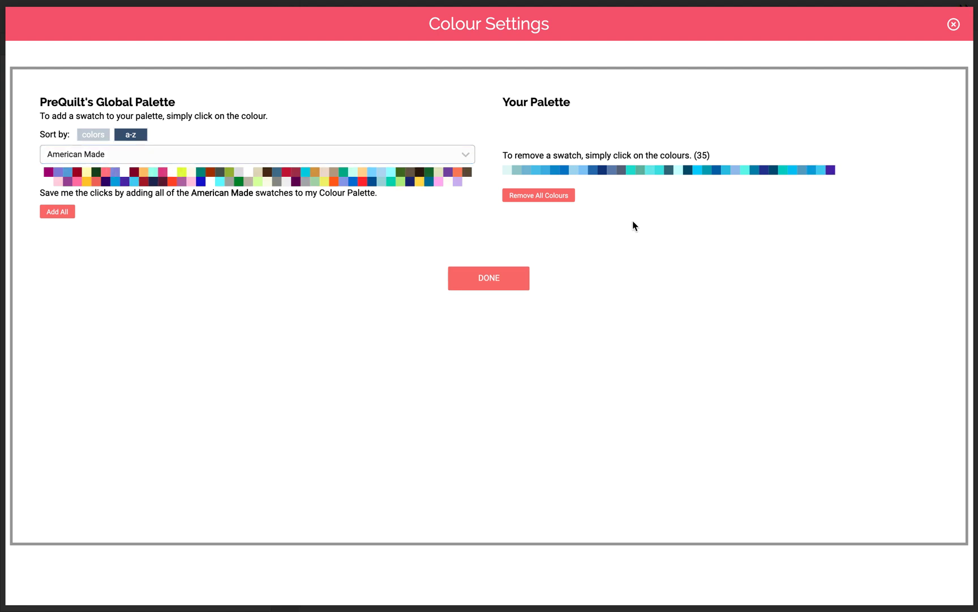
pyautogui.click(513, 275)
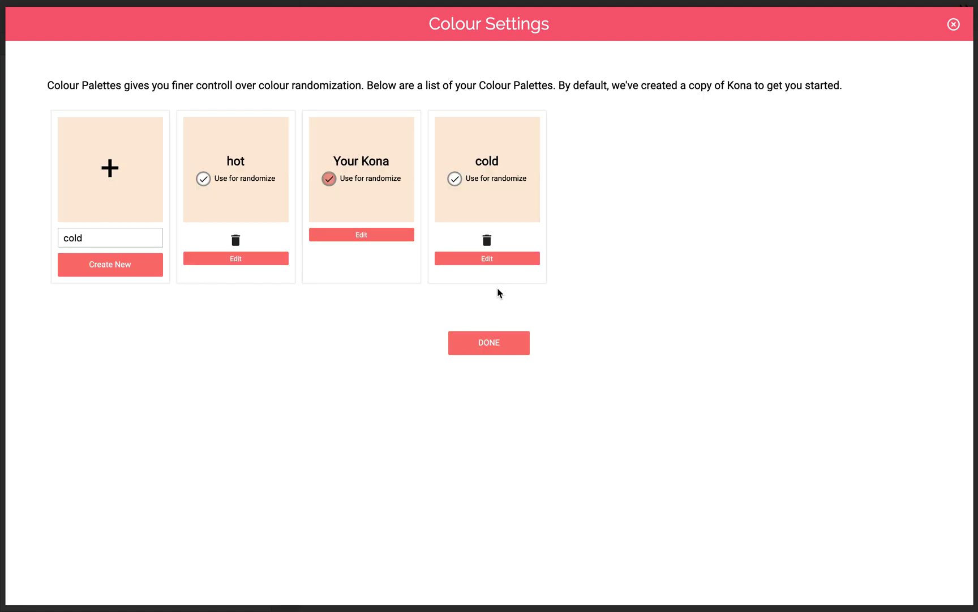
# Step: Use the cold palette for randomizing and recolour the quilt twice from it
pyautogui.click(455, 180)
pyautogui.click(490, 340)
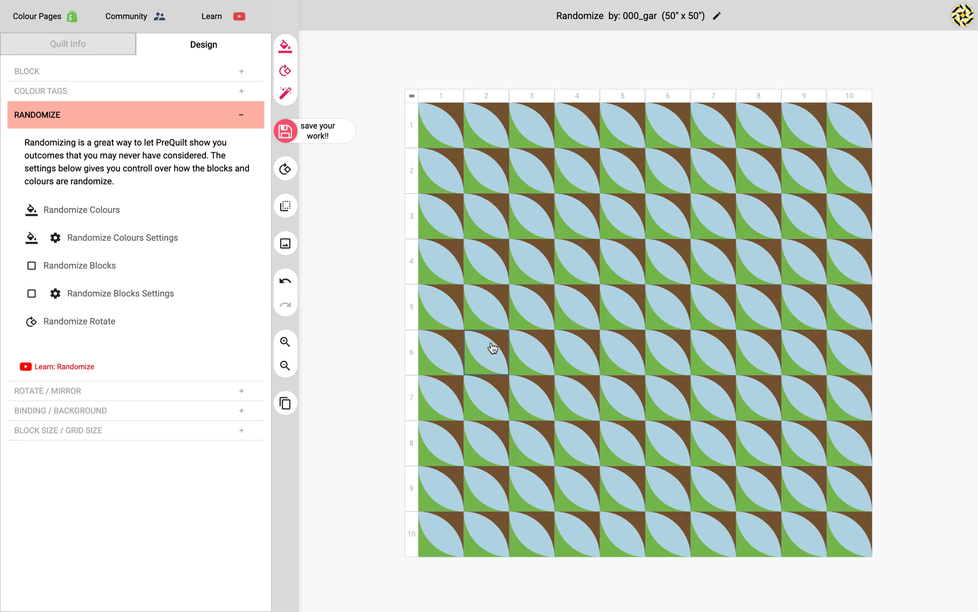
pyautogui.click(286, 46)
pyautogui.click(286, 47)
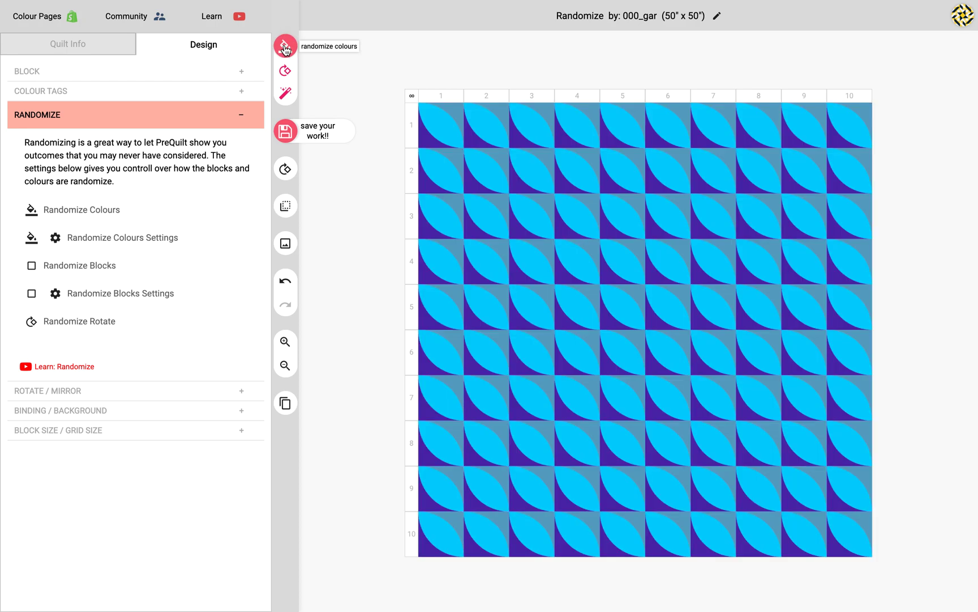
pyautogui.click(164, 90)
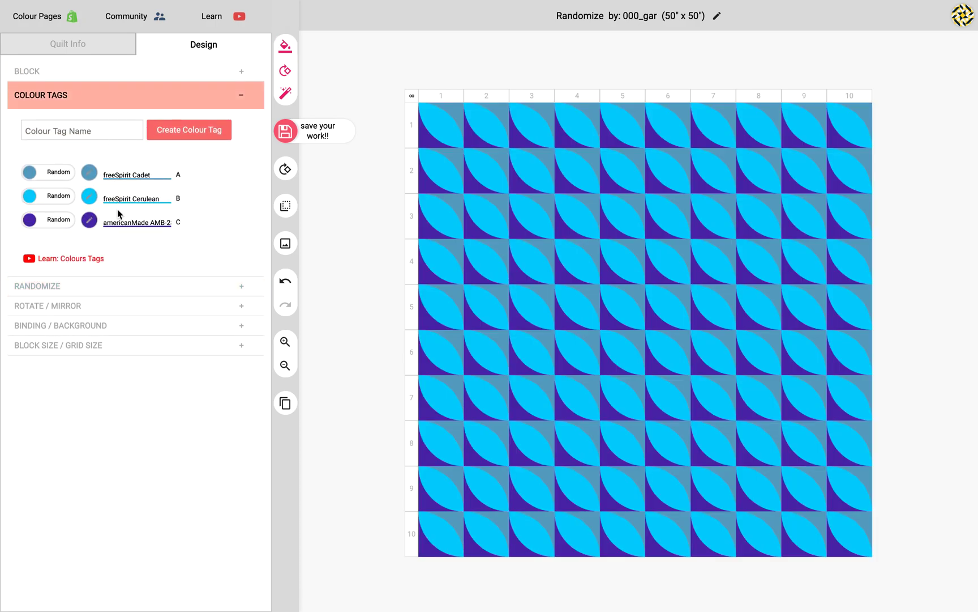
# Step: Re-randomize the colours, then lock tags B and C and re-randomize only tag A
pyautogui.click(286, 46)
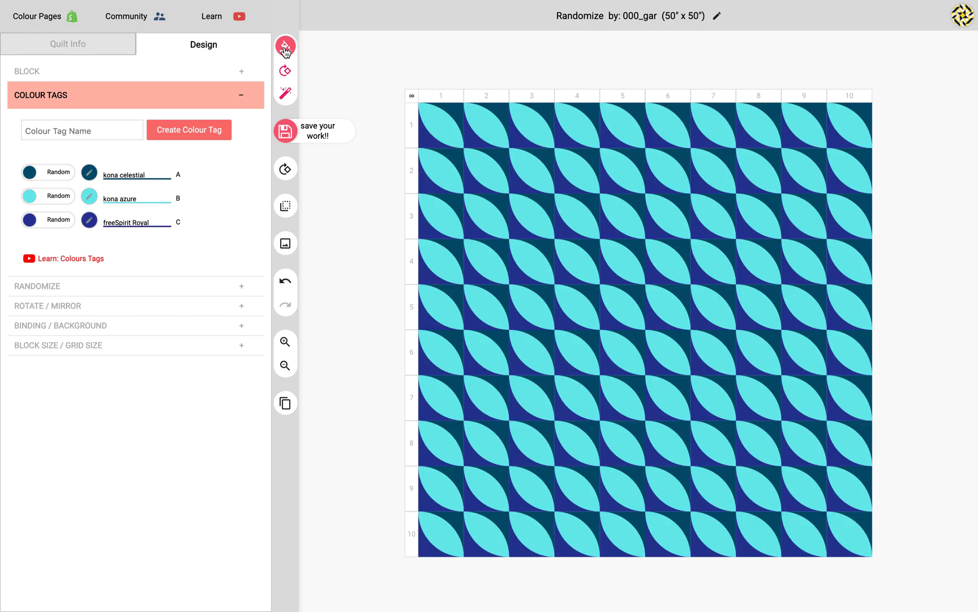
pyautogui.click(285, 47)
pyautogui.click(285, 48)
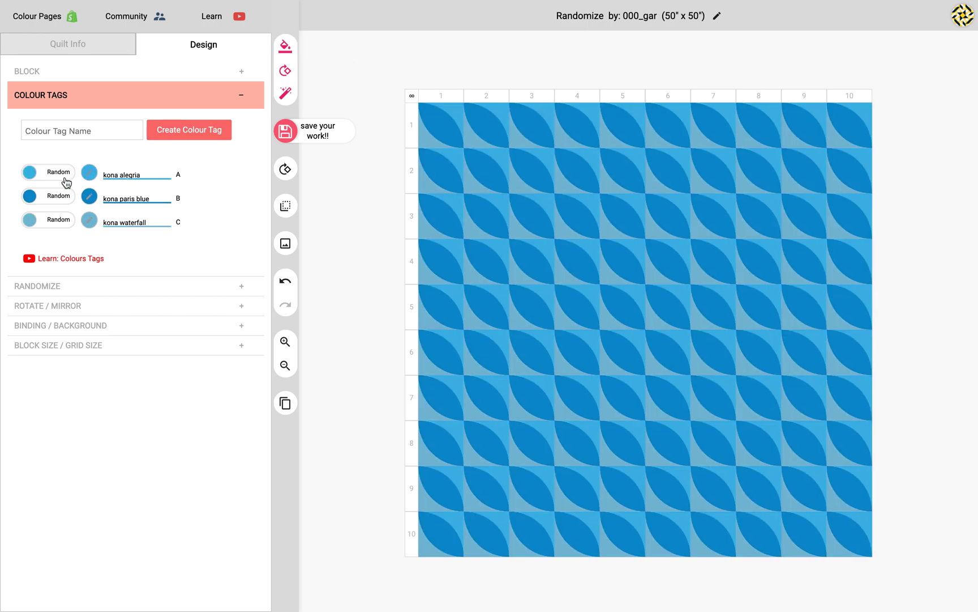
pyautogui.click(62, 198)
pyautogui.click(65, 224)
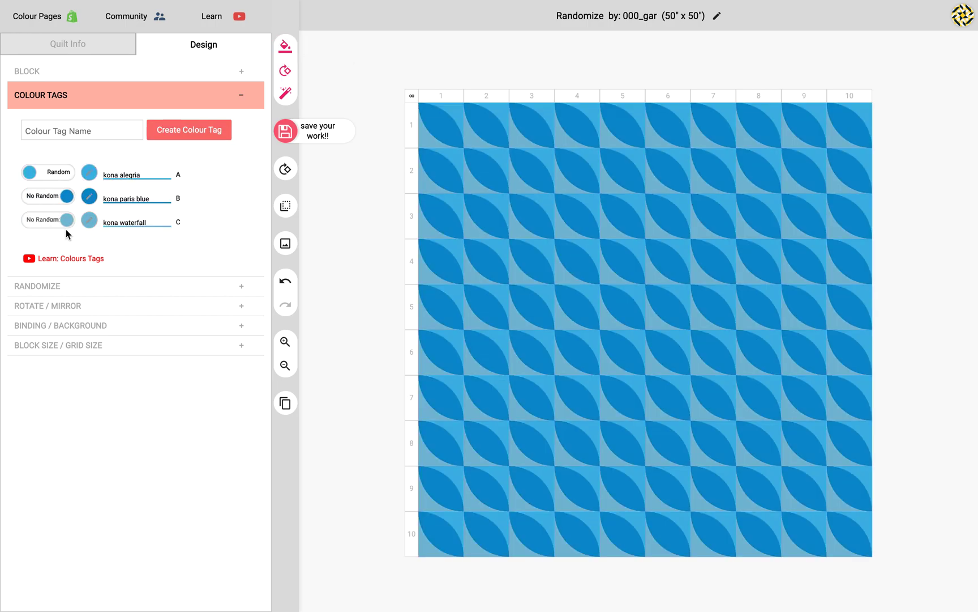
pyautogui.click(286, 48)
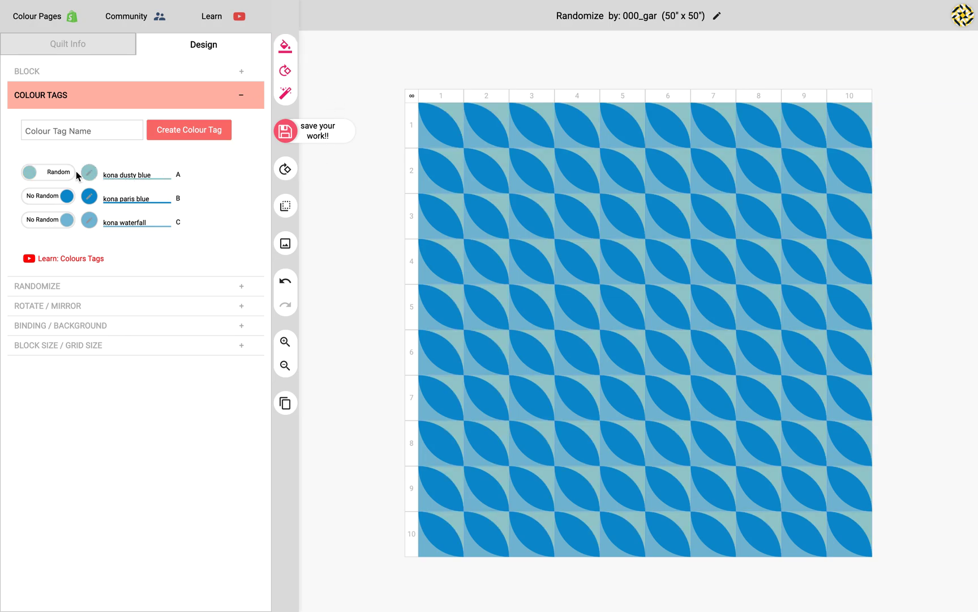
pyautogui.click(287, 50)
pyautogui.click(288, 50)
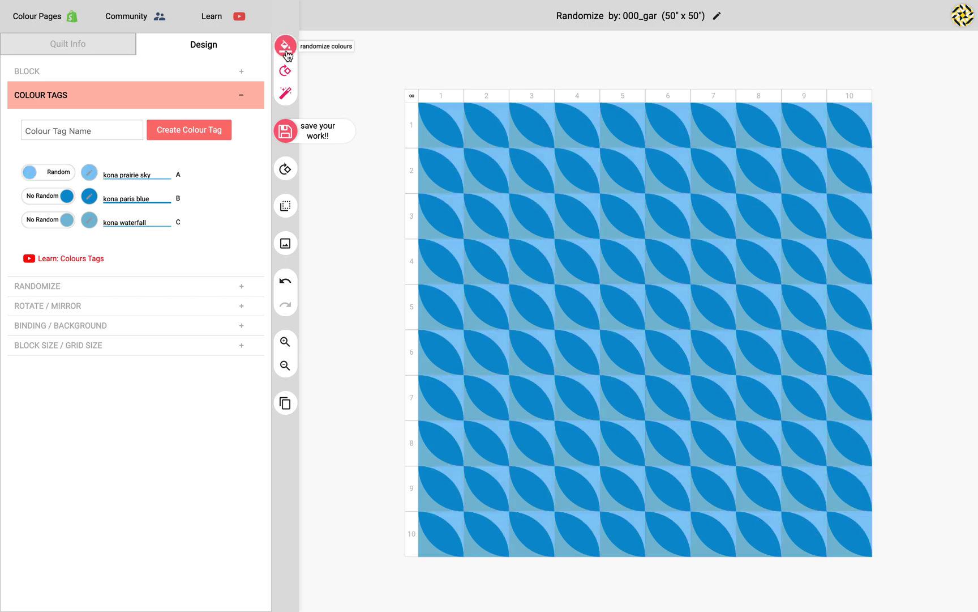
# Step: Set colour A to kona bright idea and return tags B and C to Random
pyautogui.click(90, 173)
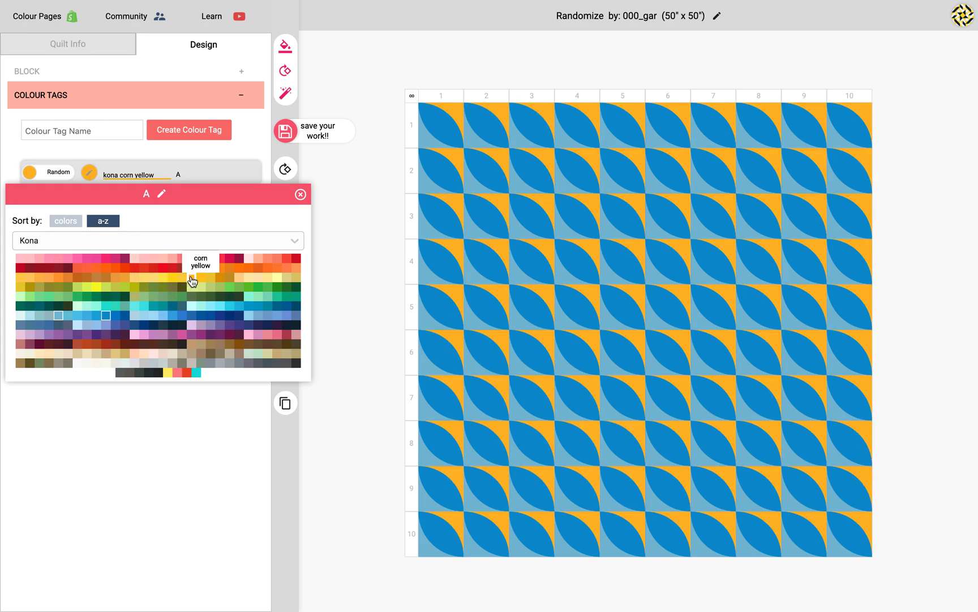
pyautogui.click(160, 282)
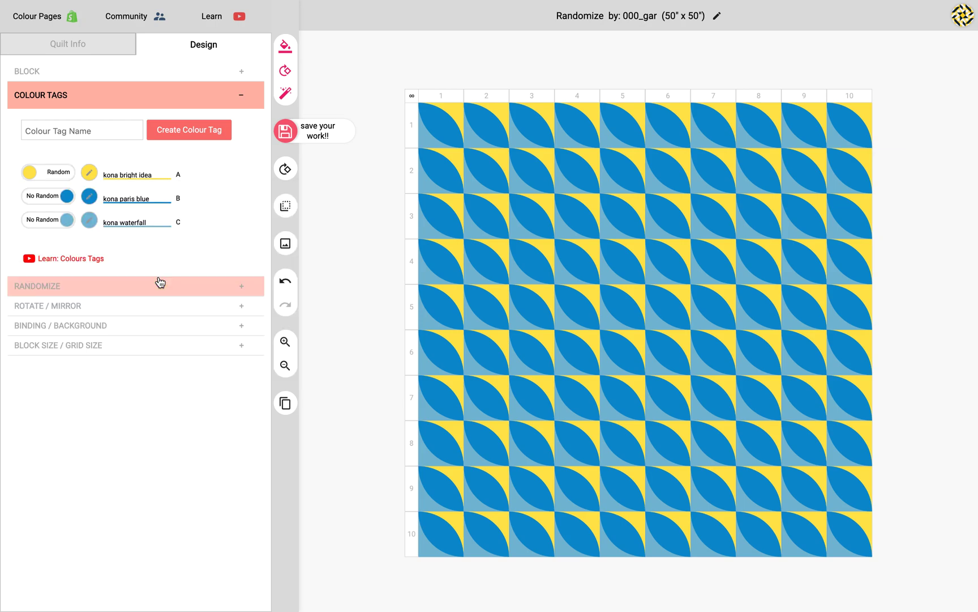
pyautogui.click(42, 196)
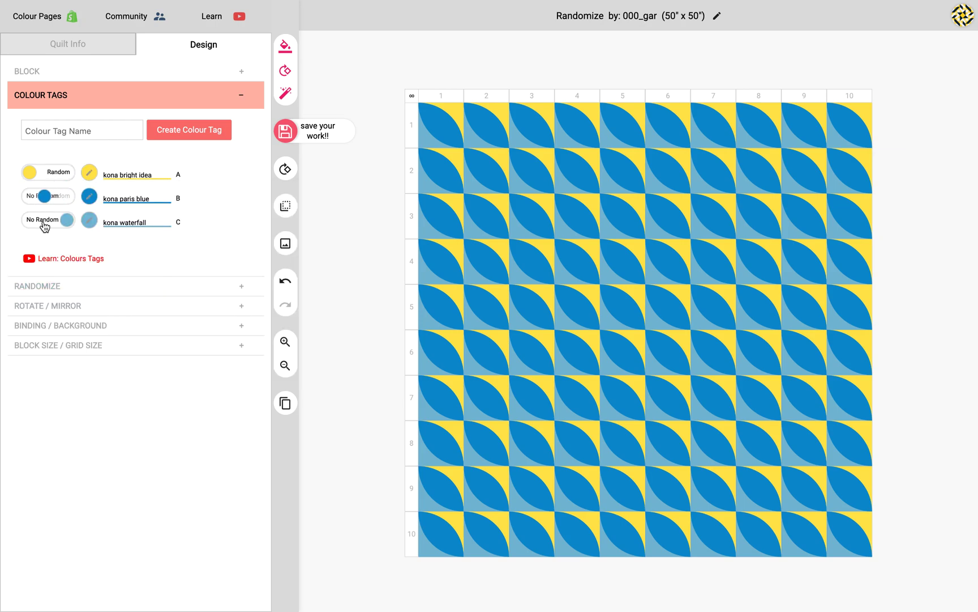
pyautogui.click(42, 220)
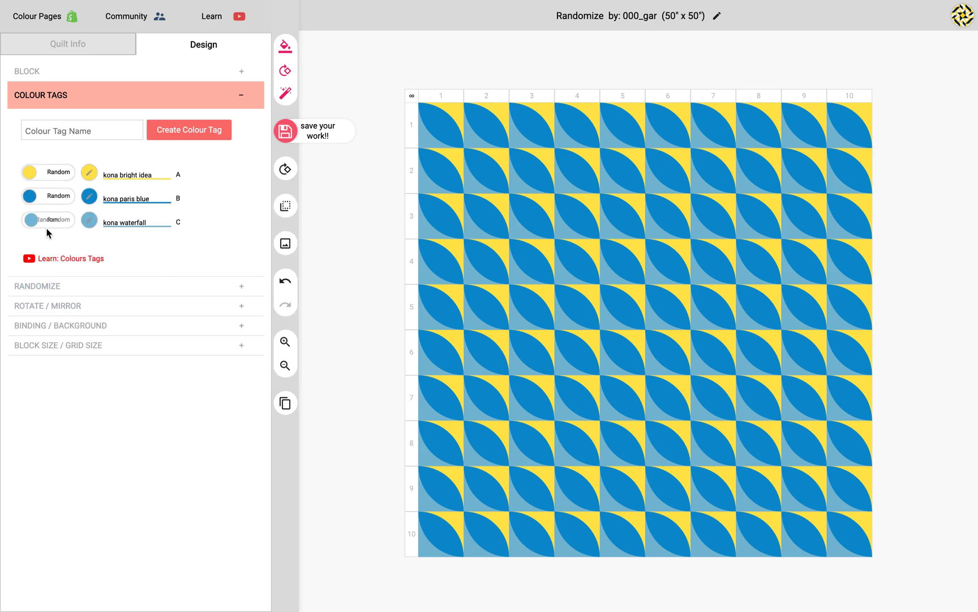
pyautogui.click(81, 291)
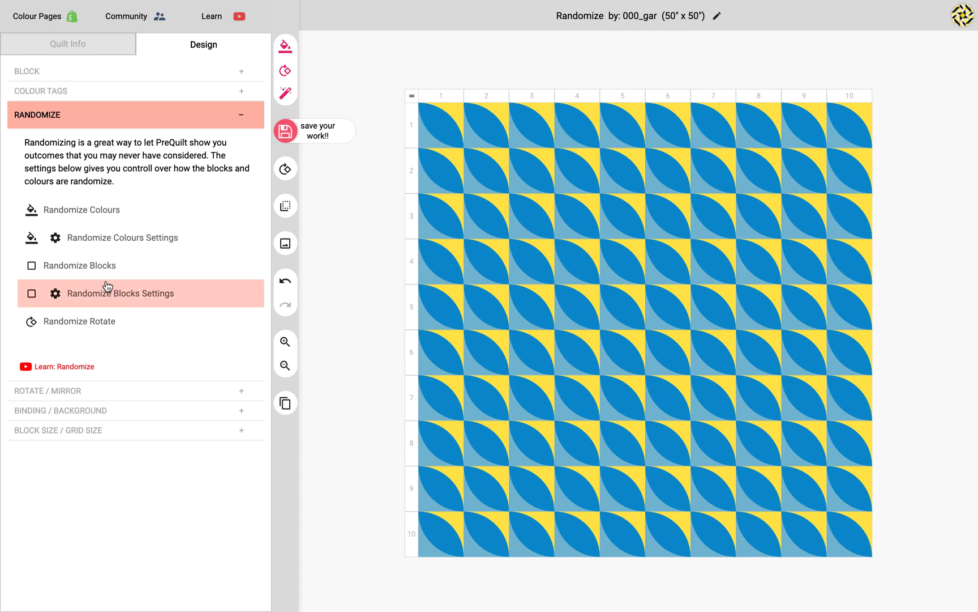
# Step: Randomize the blocks across all 100 cells, giving 50 HST and 50 curved blocks
pyautogui.click(141, 72)
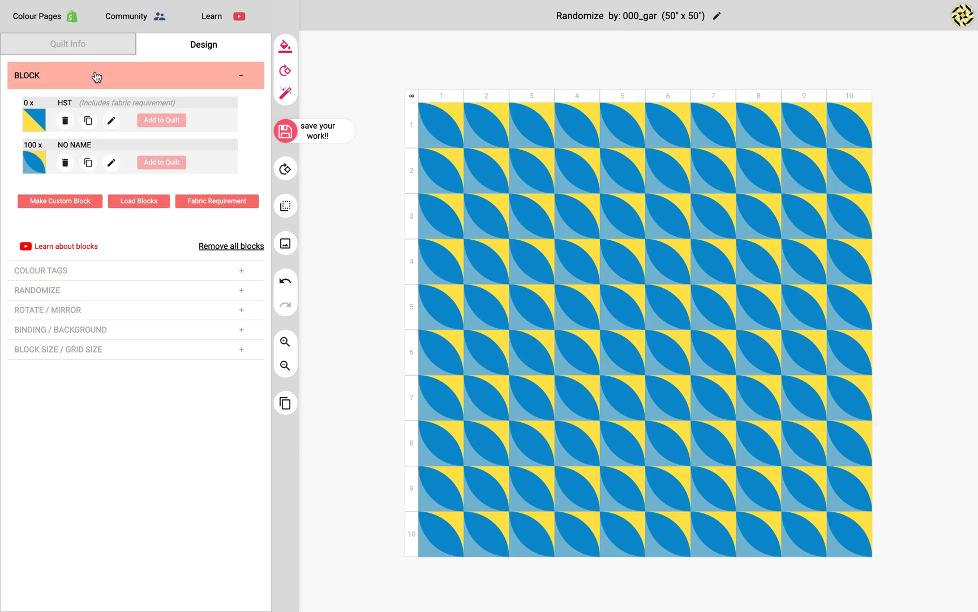
pyautogui.click(96, 77)
pyautogui.click(100, 136)
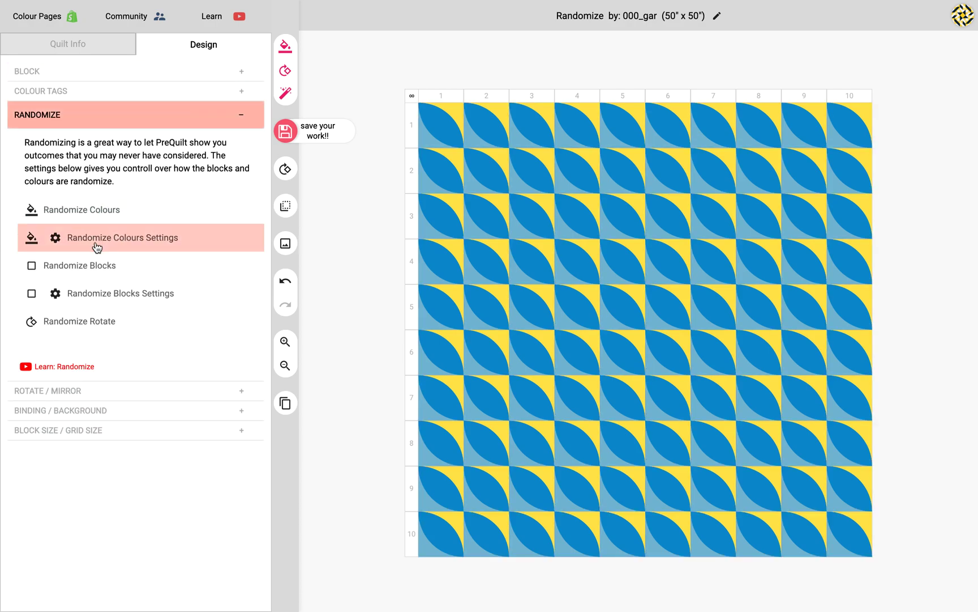
pyautogui.click(413, 97)
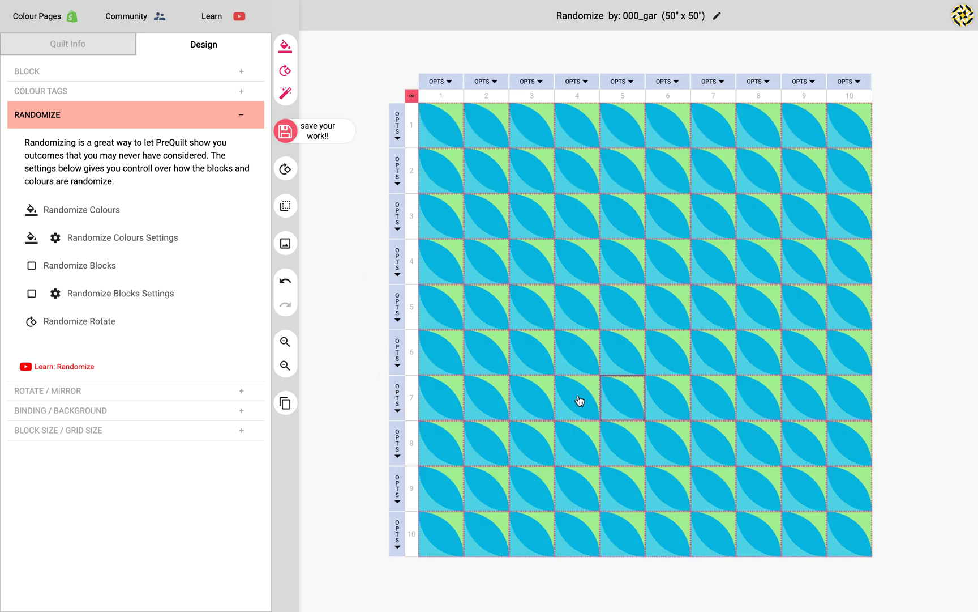
pyautogui.click(94, 265)
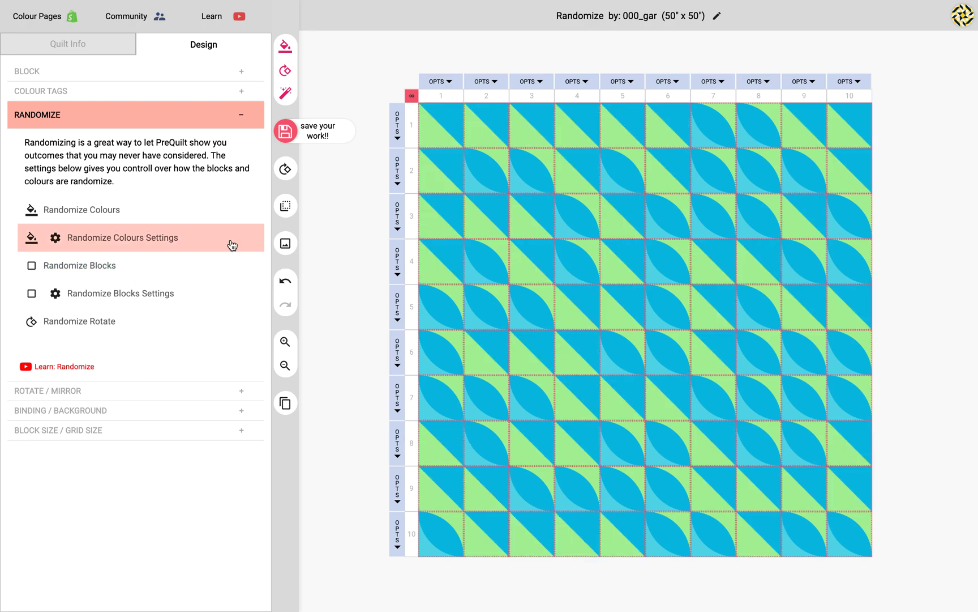
pyautogui.click(338, 201)
pyautogui.click(166, 72)
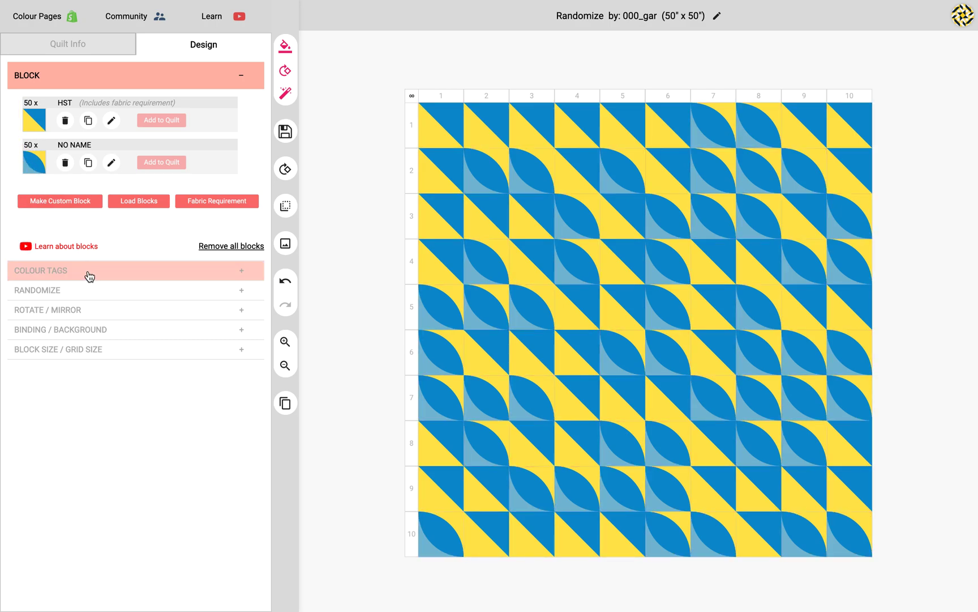
pyautogui.click(104, 291)
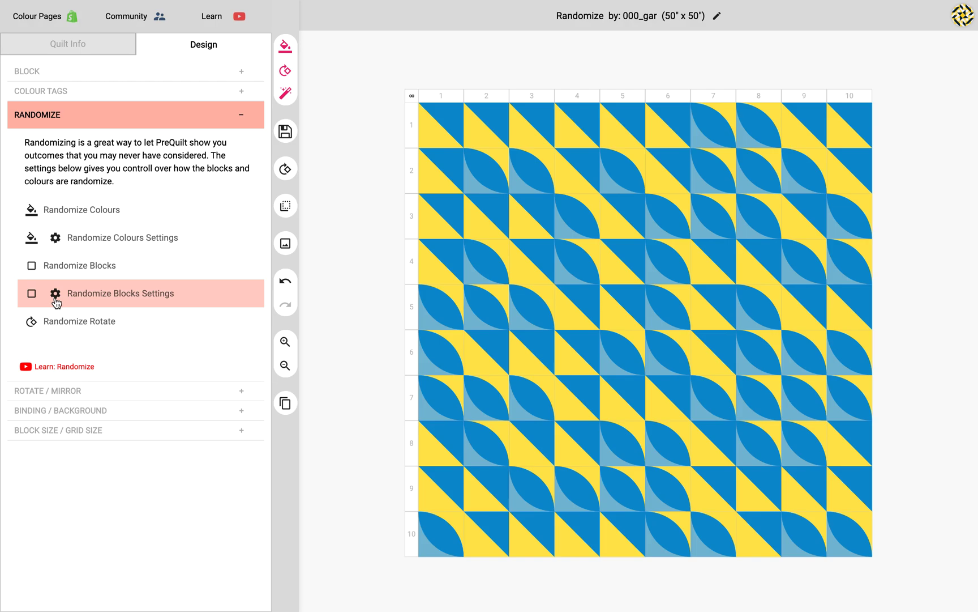
# Step: Rate the curved block five hearts and reshuffle, yielding 82 curved and 18 HST blocks
pyautogui.click(81, 299)
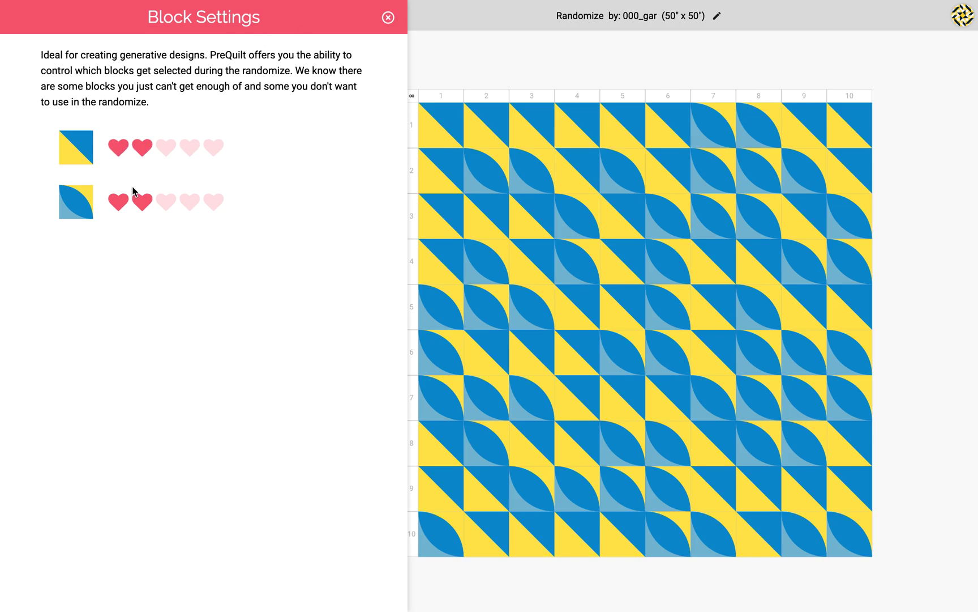
pyautogui.click(214, 202)
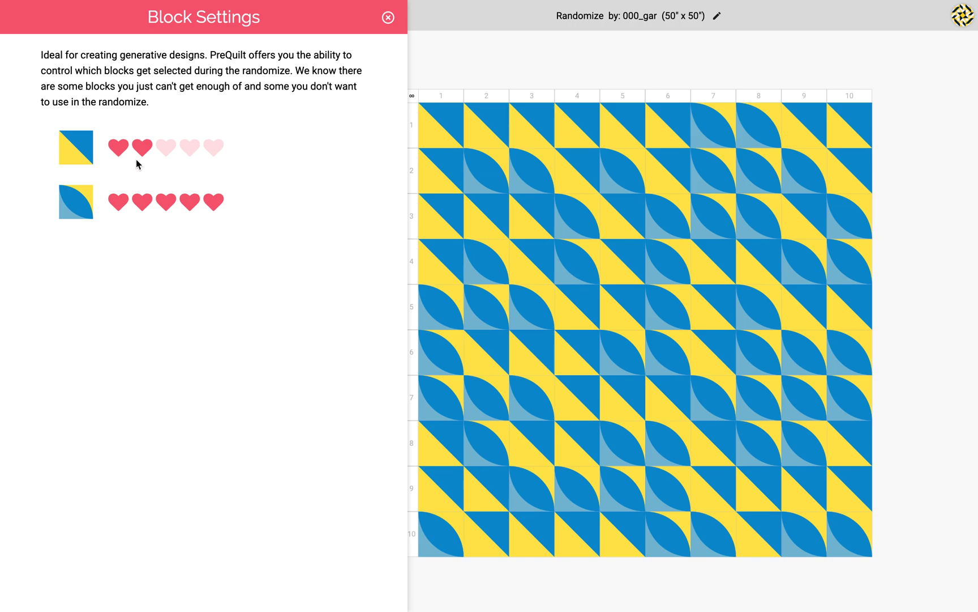
pyautogui.click(388, 17)
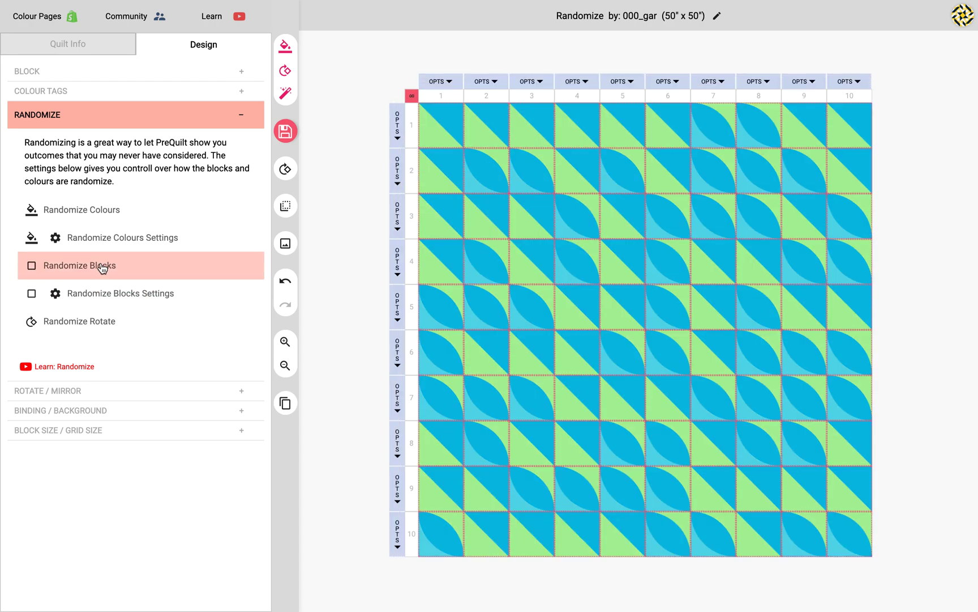
pyautogui.click(102, 265)
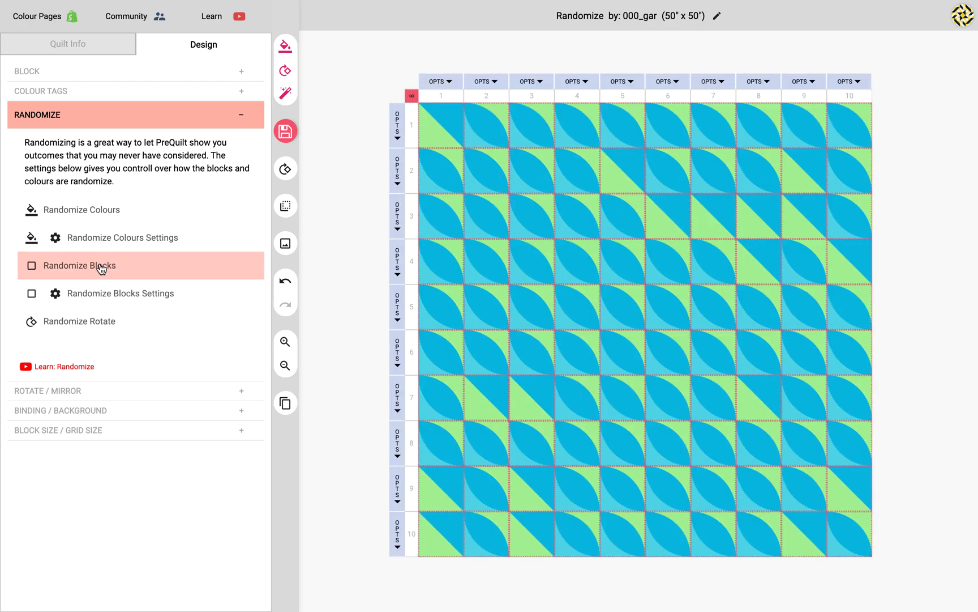
pyautogui.click(88, 72)
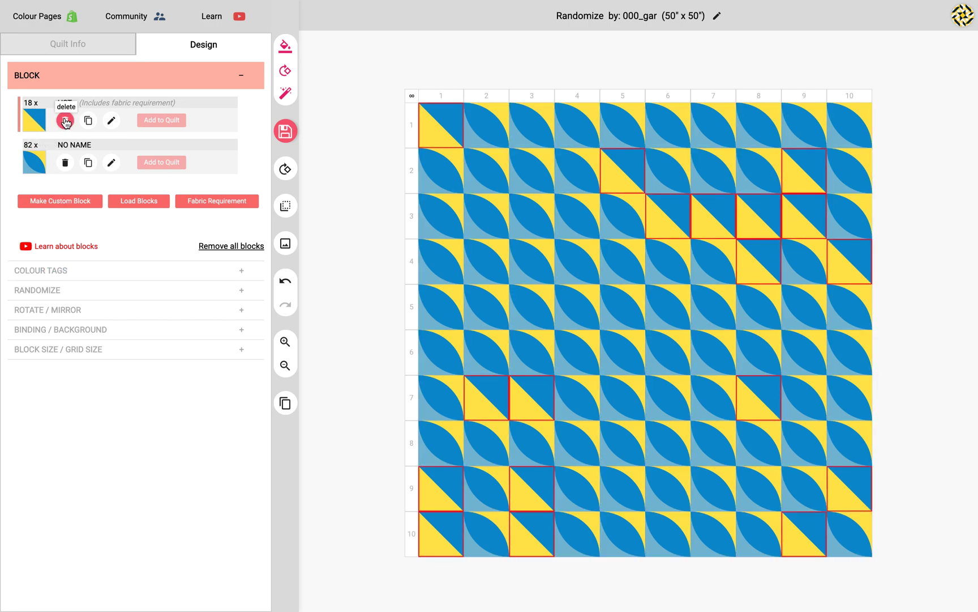
# Step: Set the HST block to one heart (ignore when randomizing) and select every quilt block
pyautogui.click(94, 87)
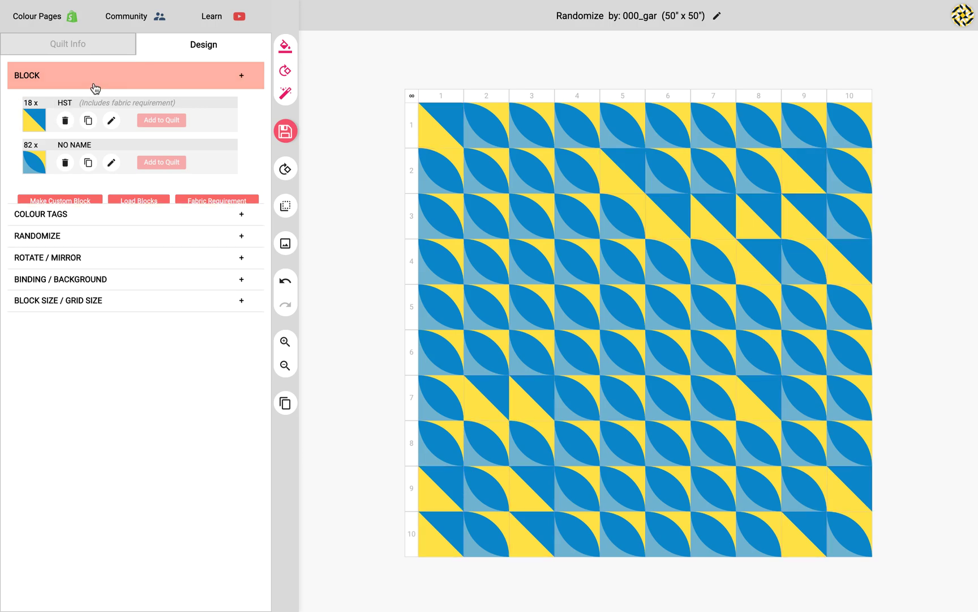
pyautogui.click(84, 139)
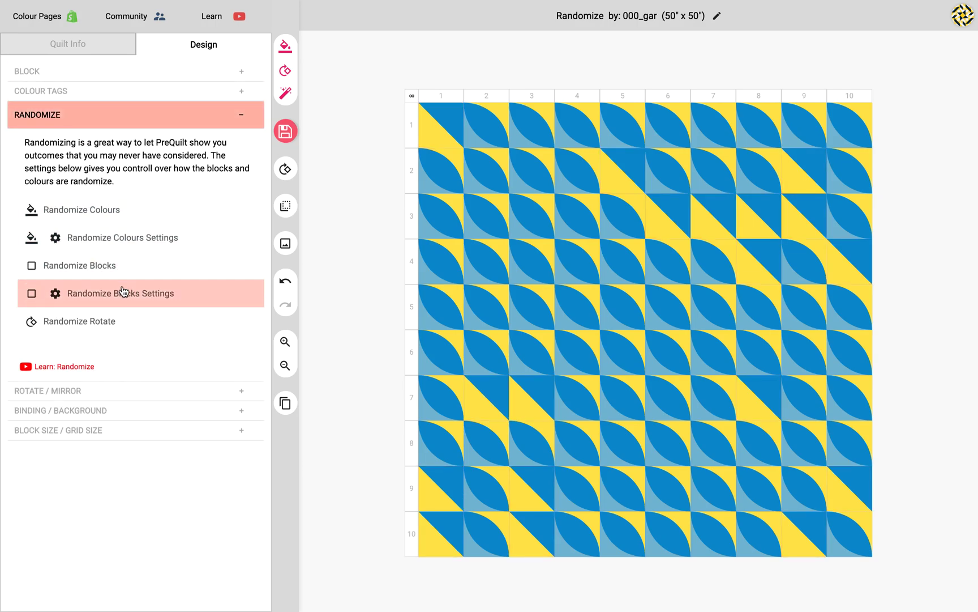
pyautogui.click(120, 291)
pyautogui.click(117, 147)
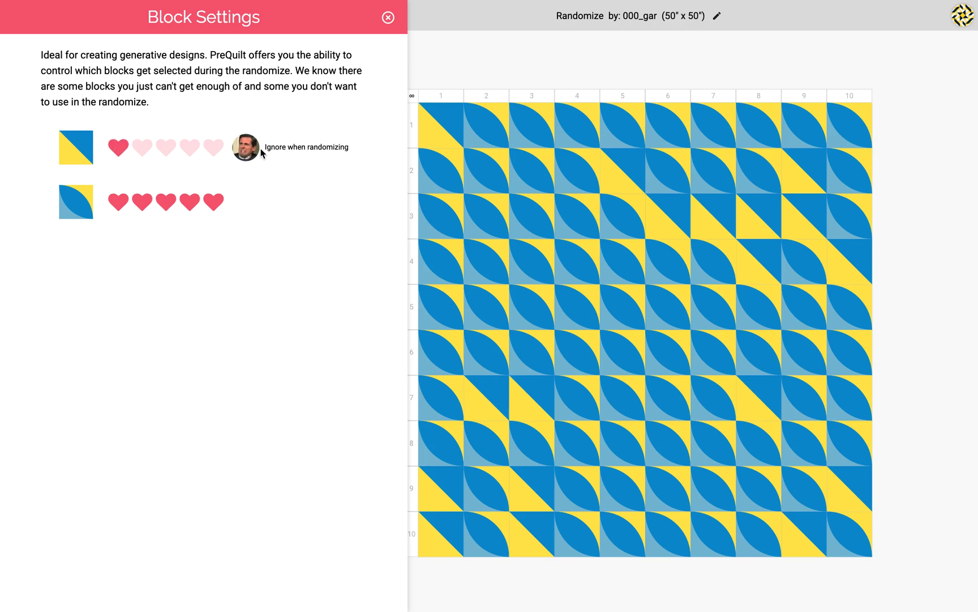
pyautogui.moveTo(265, 147); pyautogui.dragTo(335, 146)
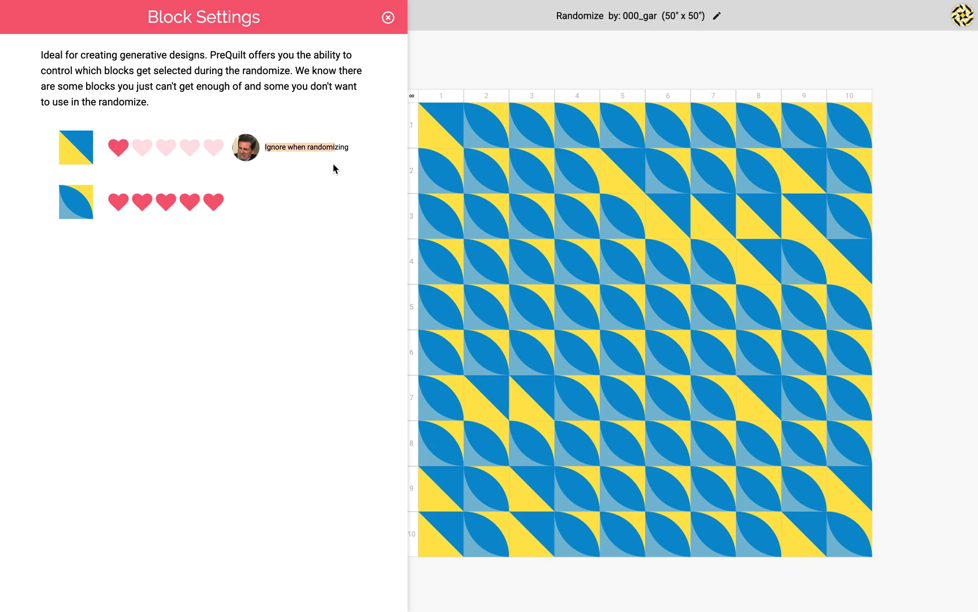
pyautogui.click(388, 18)
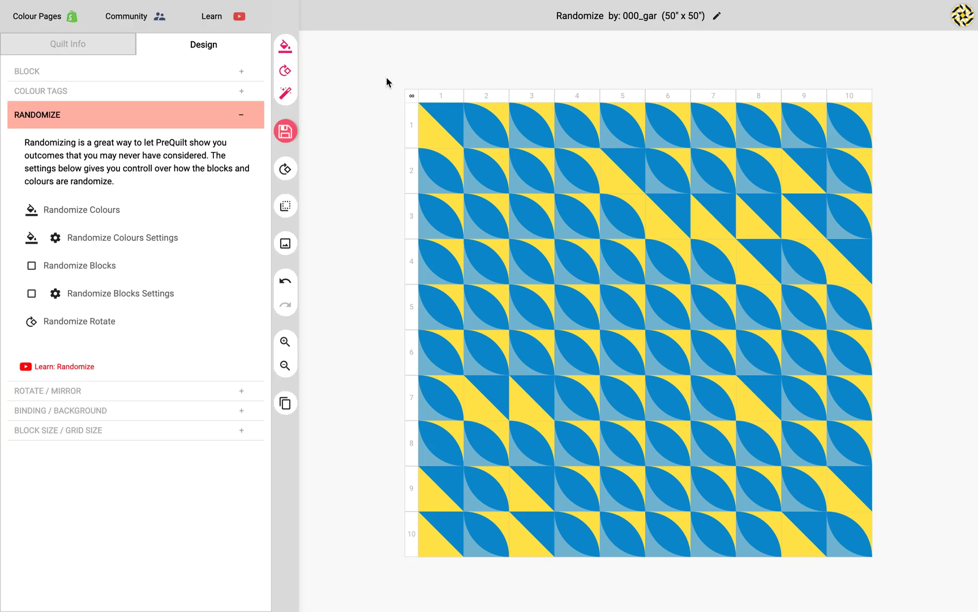
pyautogui.click(410, 101)
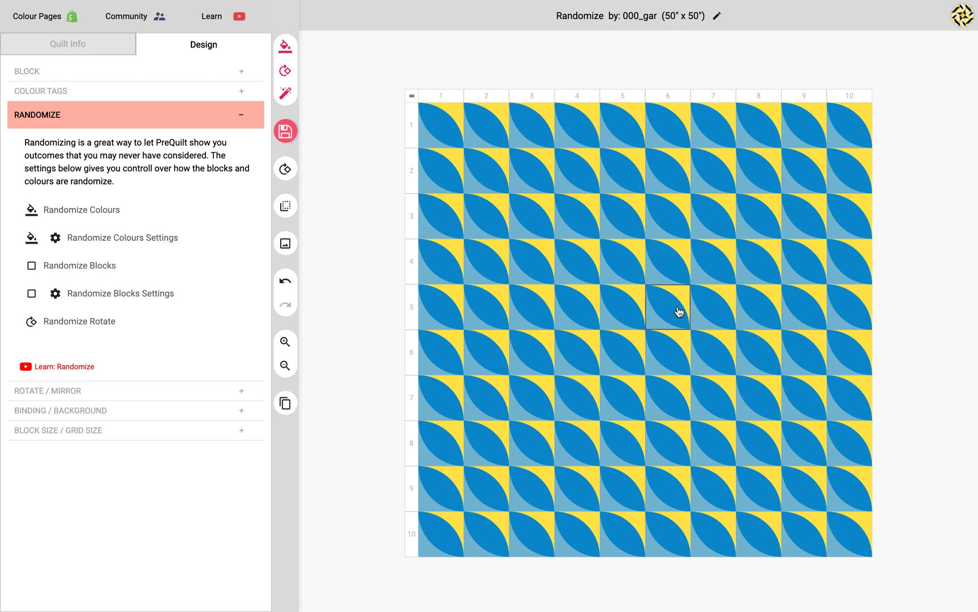
# Step: Duplicate the curved NO NAME block as NO NAME (2) and open the copy in the block editor
pyautogui.click(94, 76)
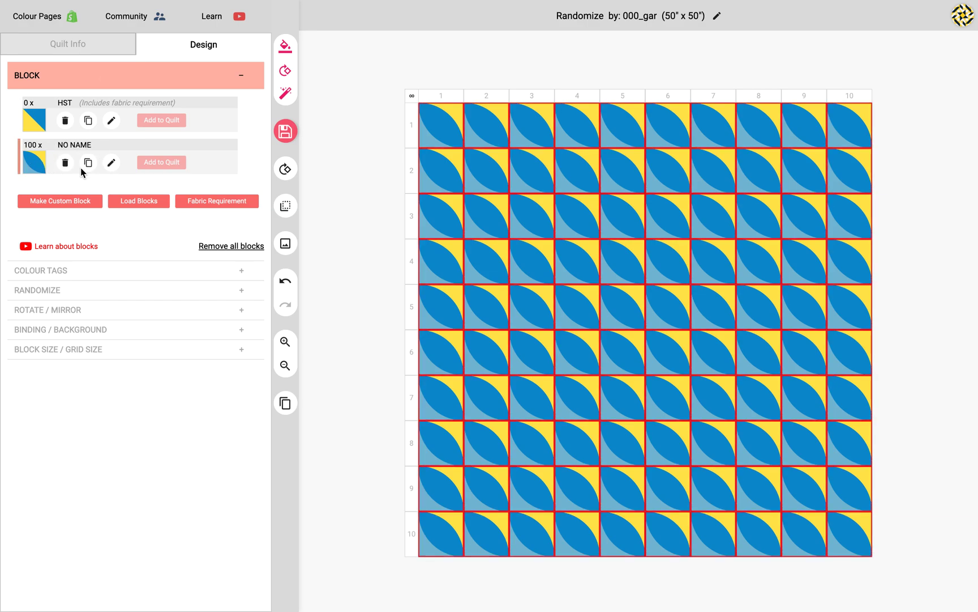
pyautogui.click(88, 163)
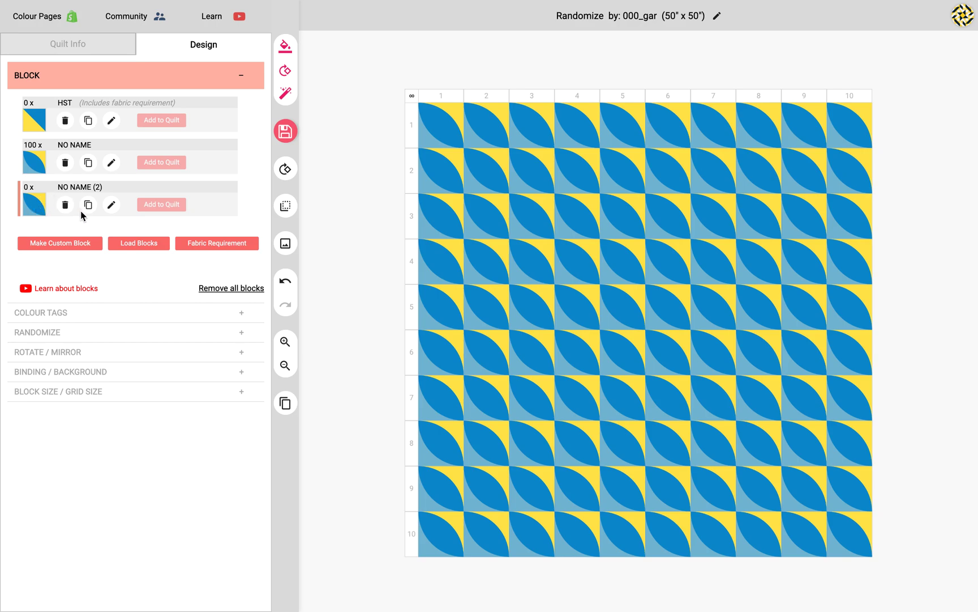
pyautogui.click(111, 205)
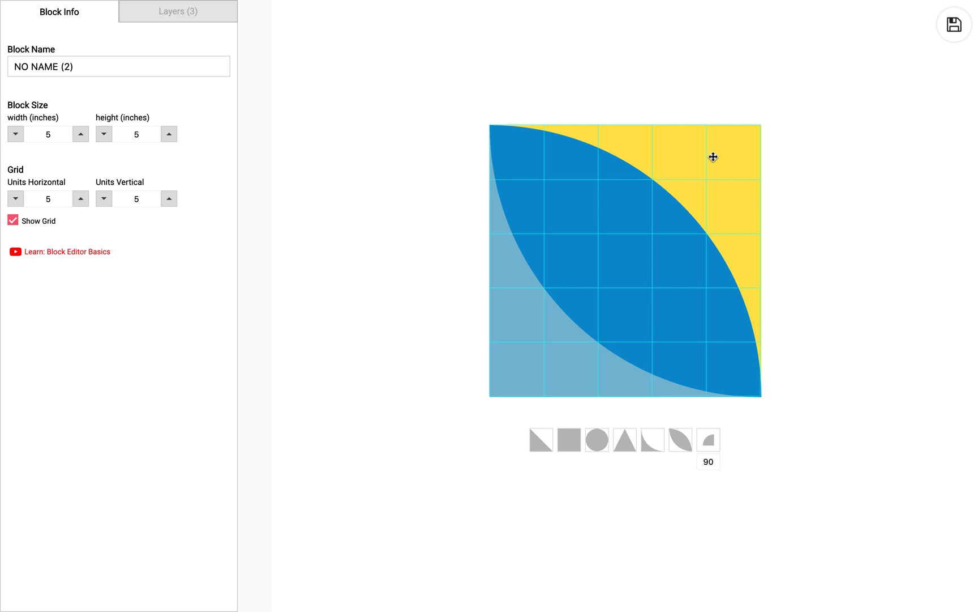
# Step: Give NO NAME (2) a bright idea yellow leaf and paris blue corner, then save it to the quilt
pyautogui.click(712, 157)
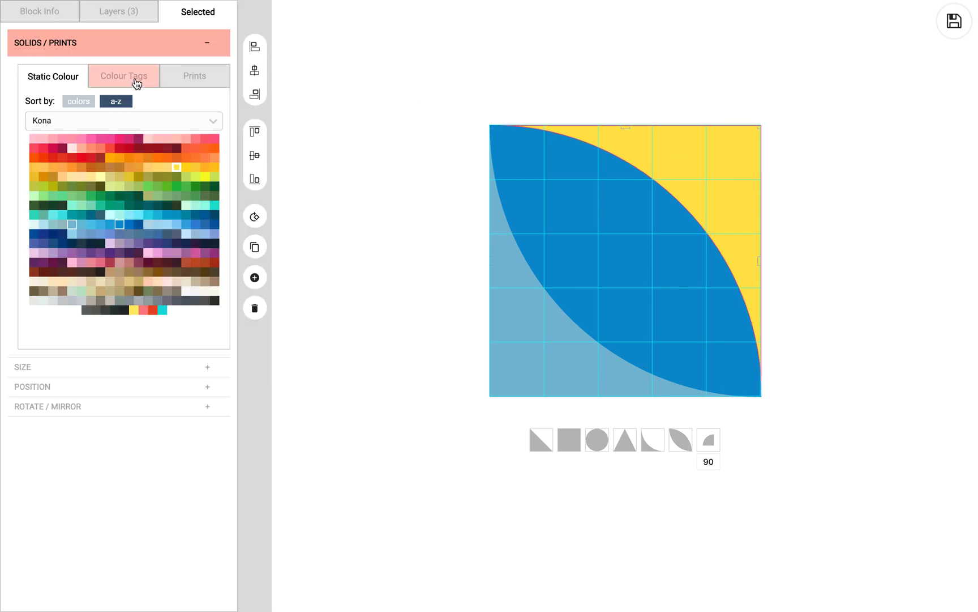
pyautogui.click(133, 80)
pyautogui.click(109, 168)
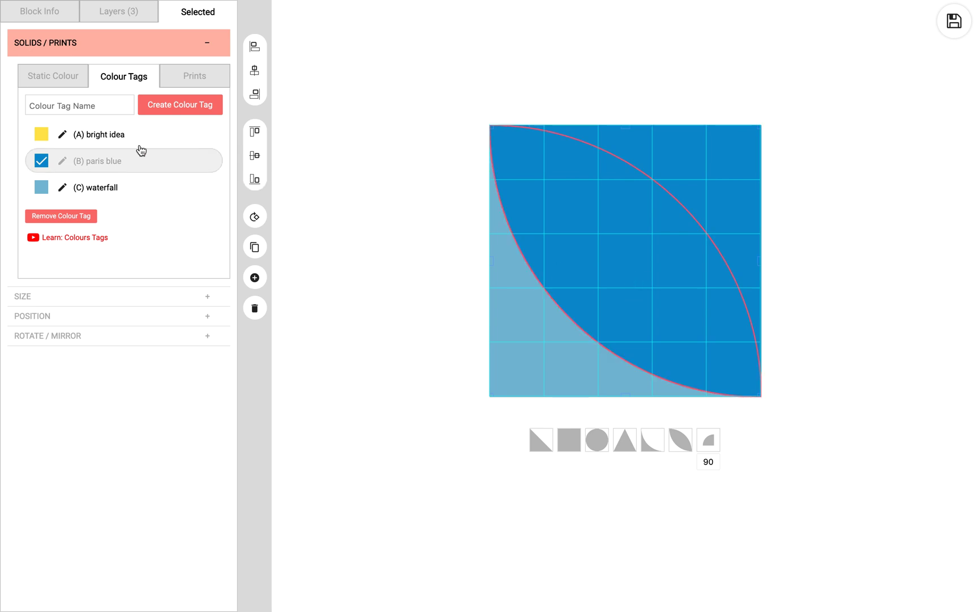
pyautogui.click(113, 136)
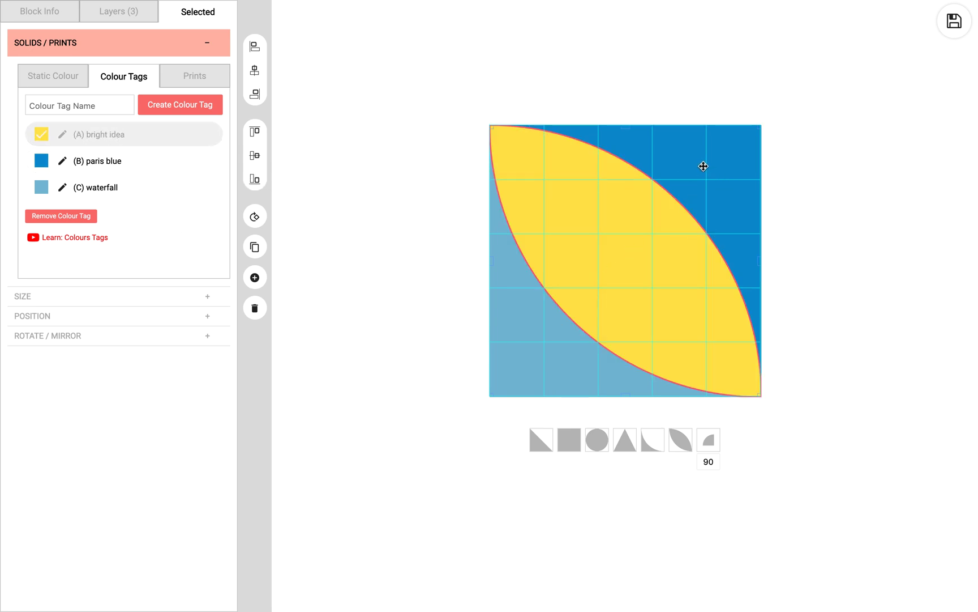
pyautogui.click(954, 21)
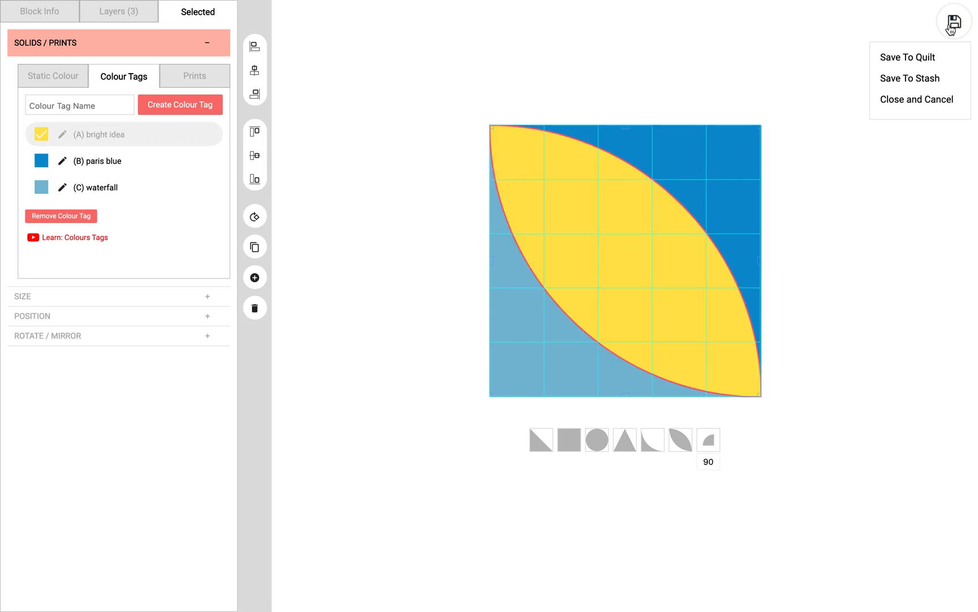
pyautogui.click(918, 61)
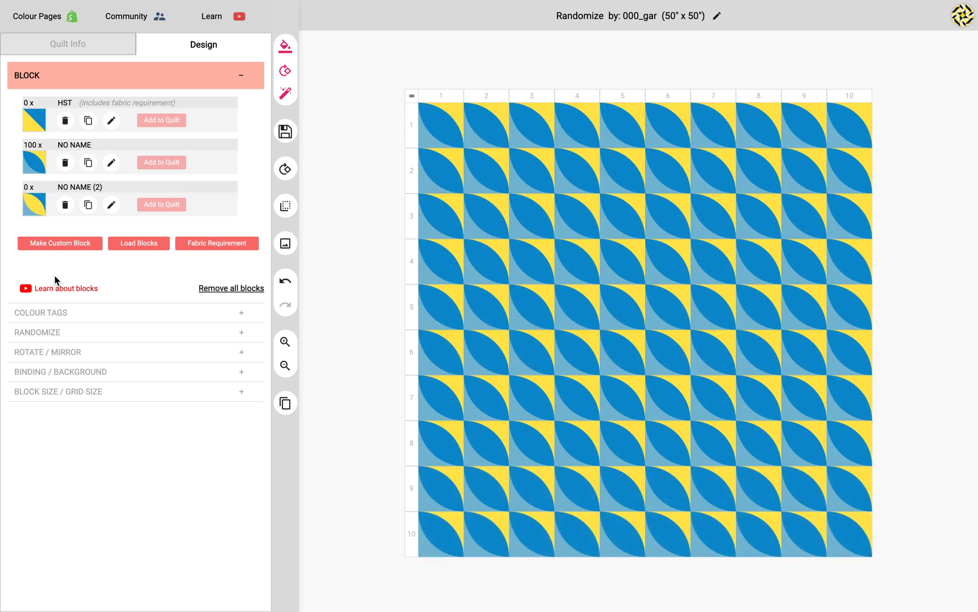
# Step: Randomize all quilt blocks, giving 58 NO NAME and 42 NO NAME (2) blocks
pyautogui.click(410, 99)
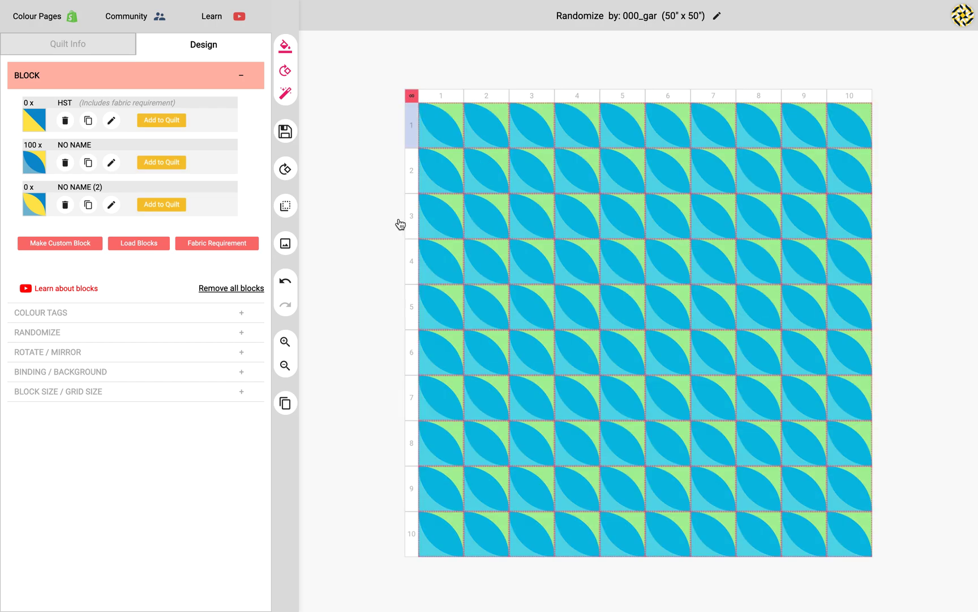
pyautogui.click(142, 332)
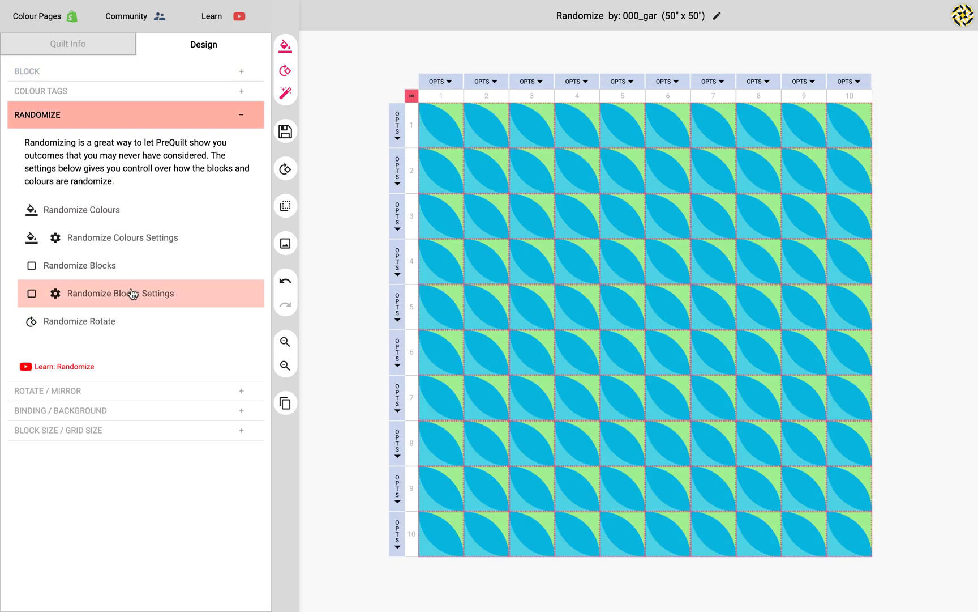
pyautogui.click(119, 266)
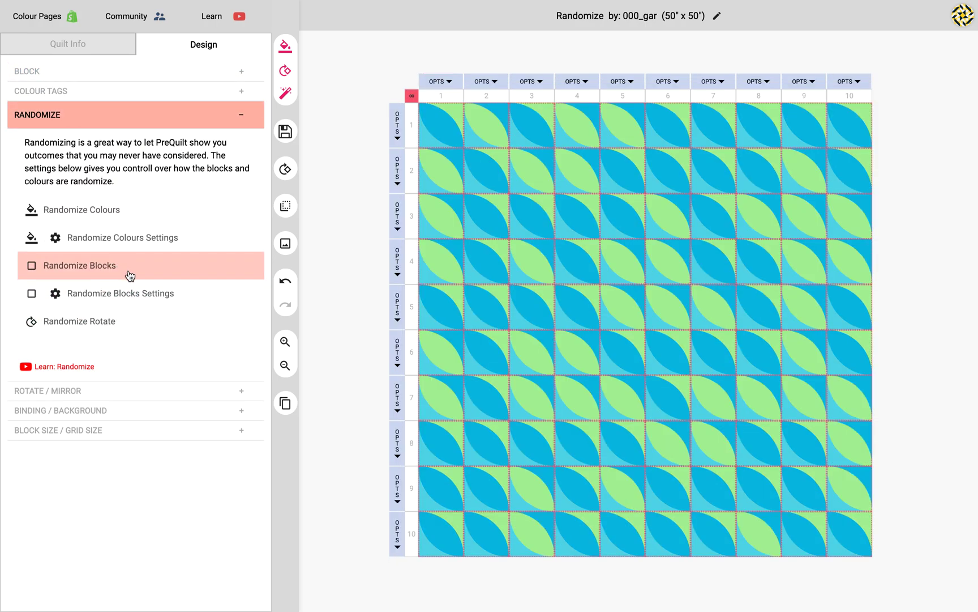
pyautogui.click(145, 73)
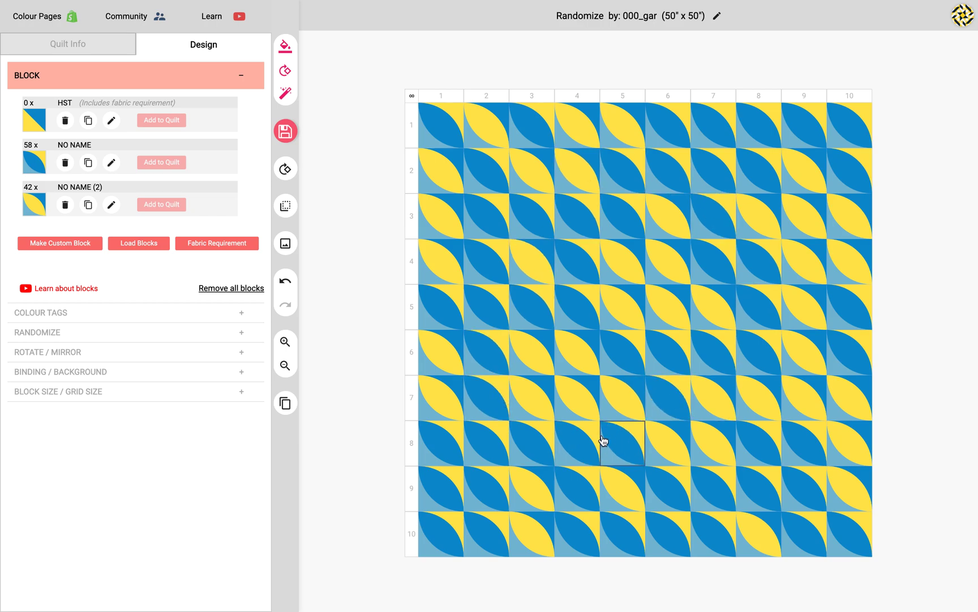
# Step: Duplicate NO NAME (2) as NO NAME (3) and open it for editing
pyautogui.moveTo(88, 205)
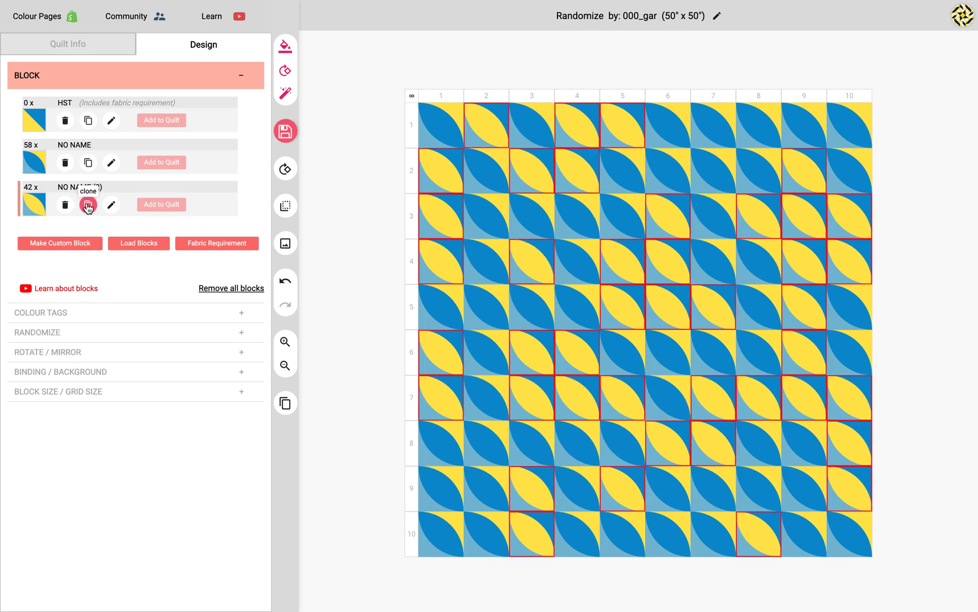
pyautogui.click(89, 205)
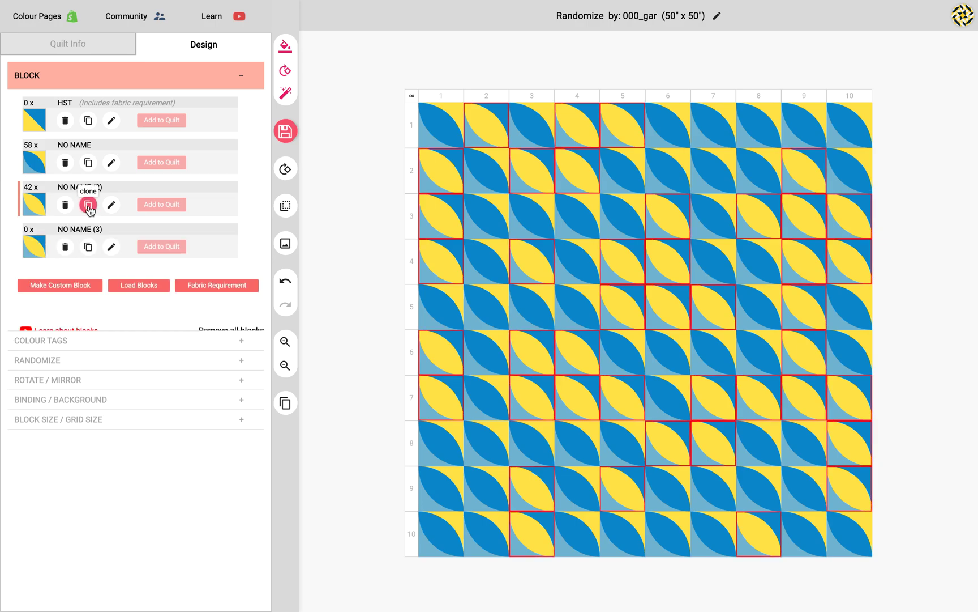
pyautogui.click(110, 247)
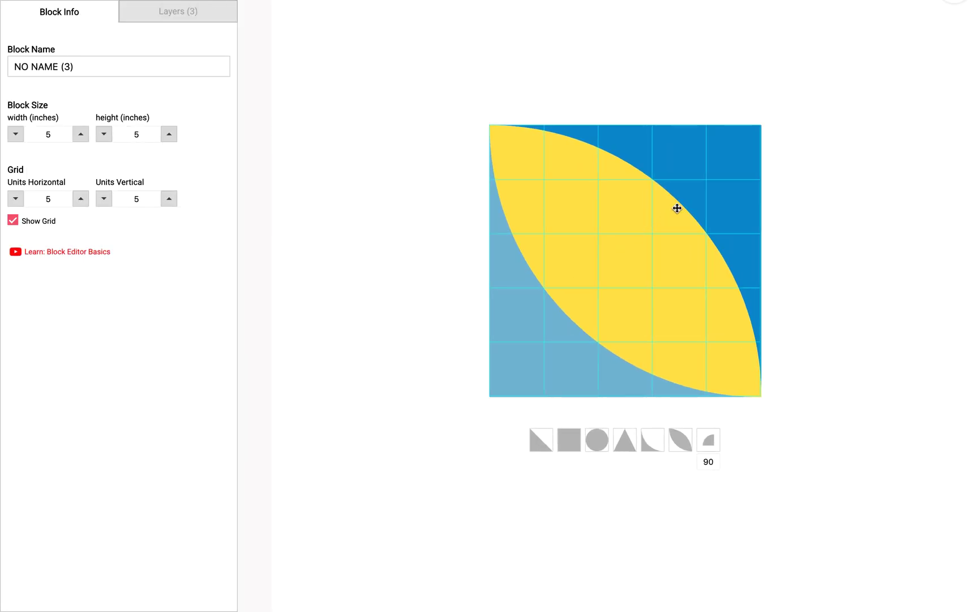
# Step: Colour NO NAME (3)'s leaf waterfall blue and lower-left corner bright idea yellow, then save it to the quilt
pyautogui.click(651, 245)
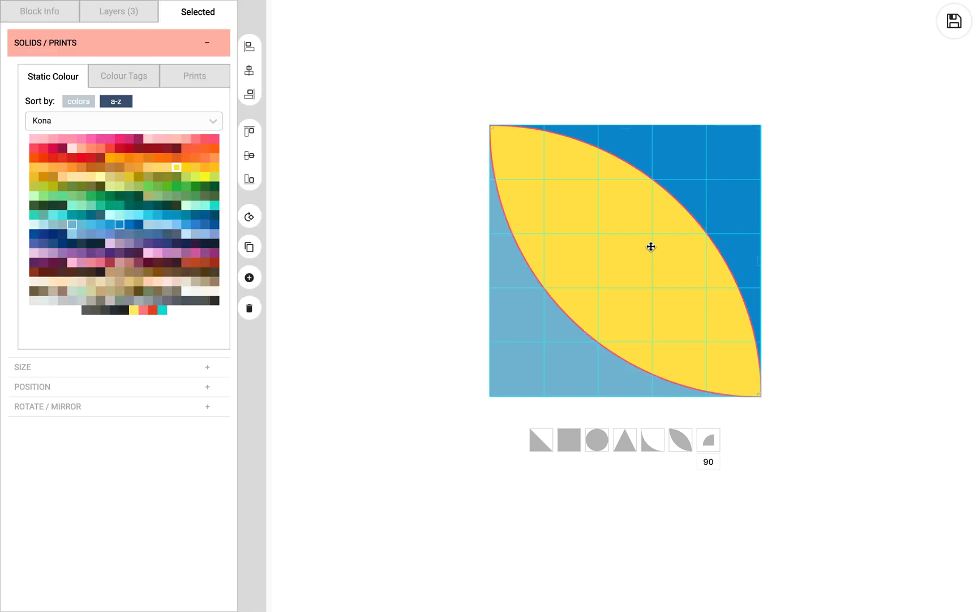
pyautogui.click(130, 81)
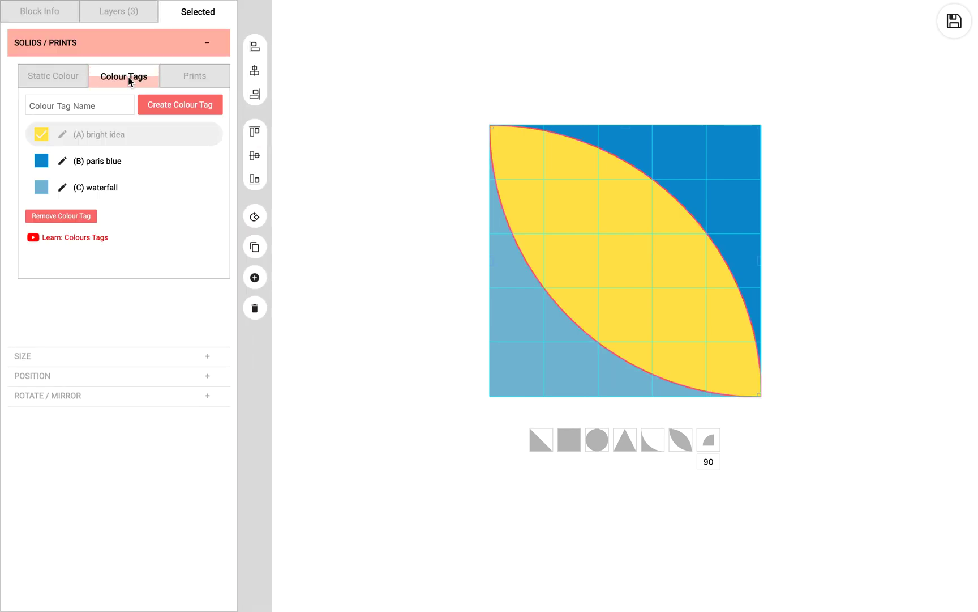
pyautogui.click(98, 195)
pyautogui.click(556, 354)
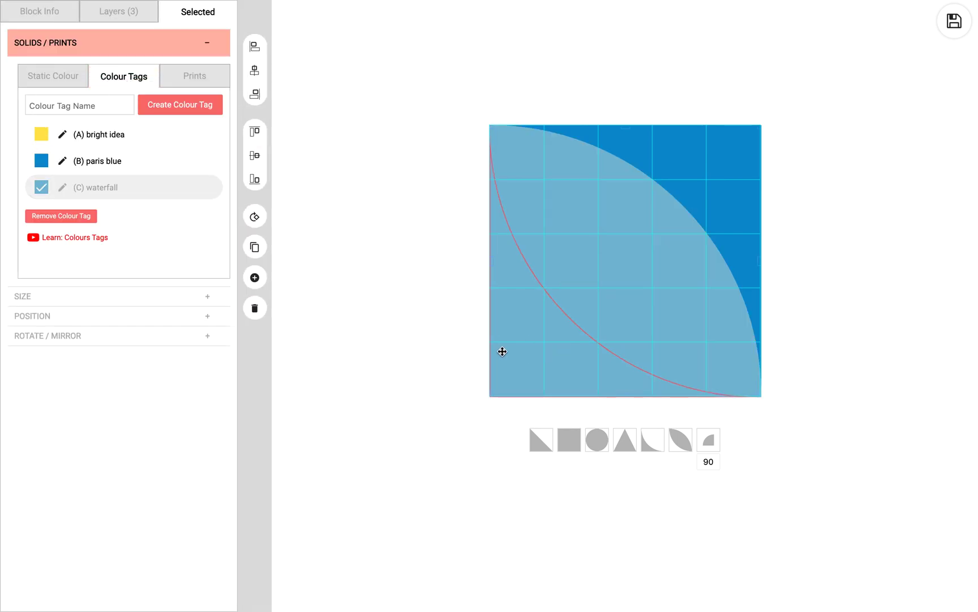
pyautogui.click(109, 163)
pyautogui.click(107, 137)
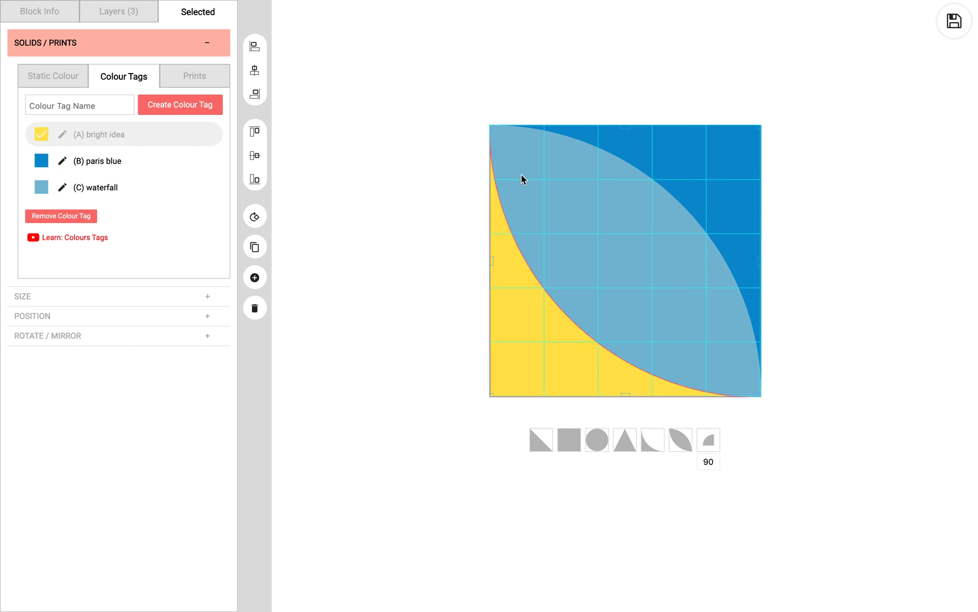
pyautogui.click(954, 22)
pyautogui.click(911, 57)
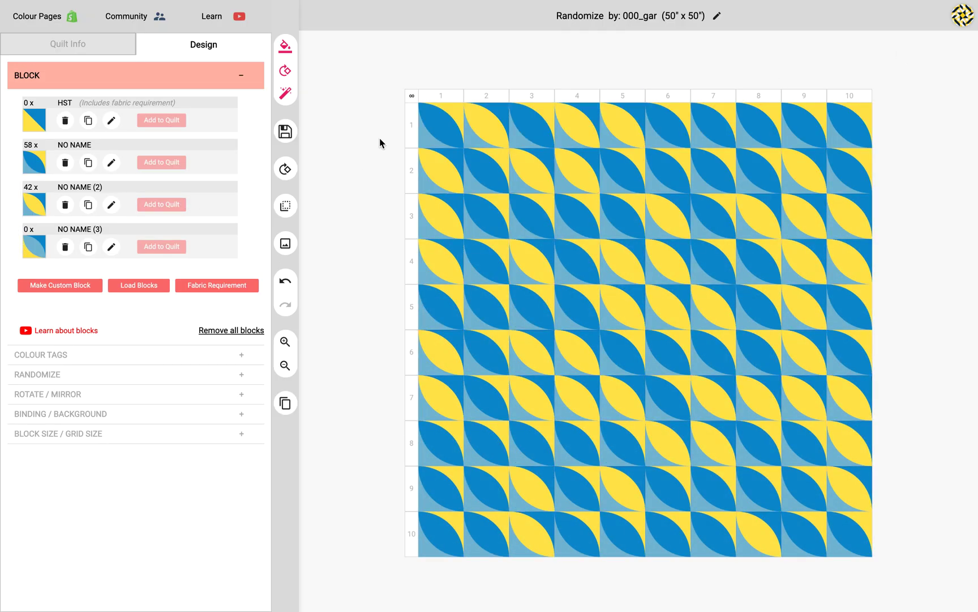
# Step: Select every quilt block, randomly mix the three leaf variants, then clear the selection
pyautogui.click(412, 96)
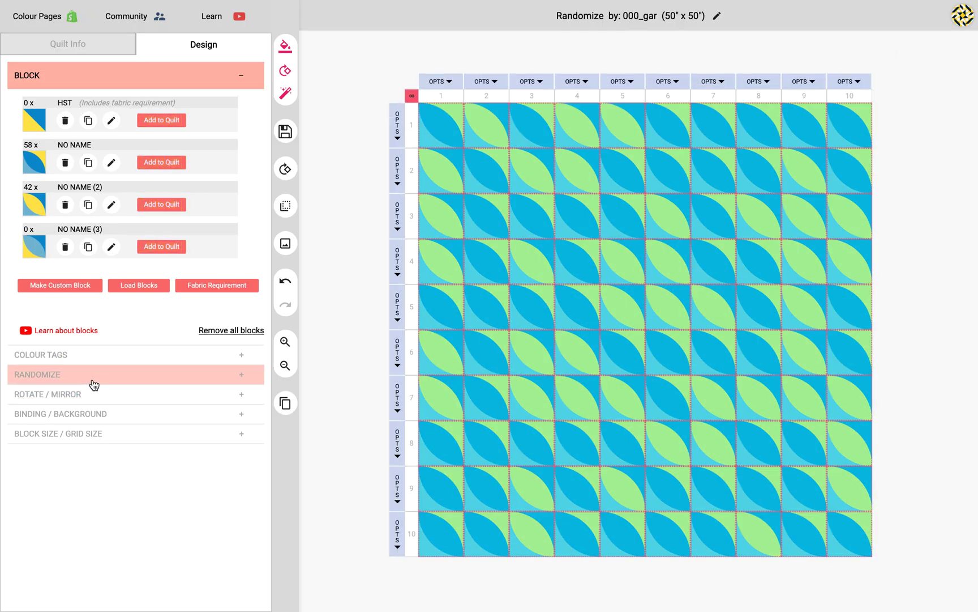
pyautogui.click(93, 378)
pyautogui.click(98, 272)
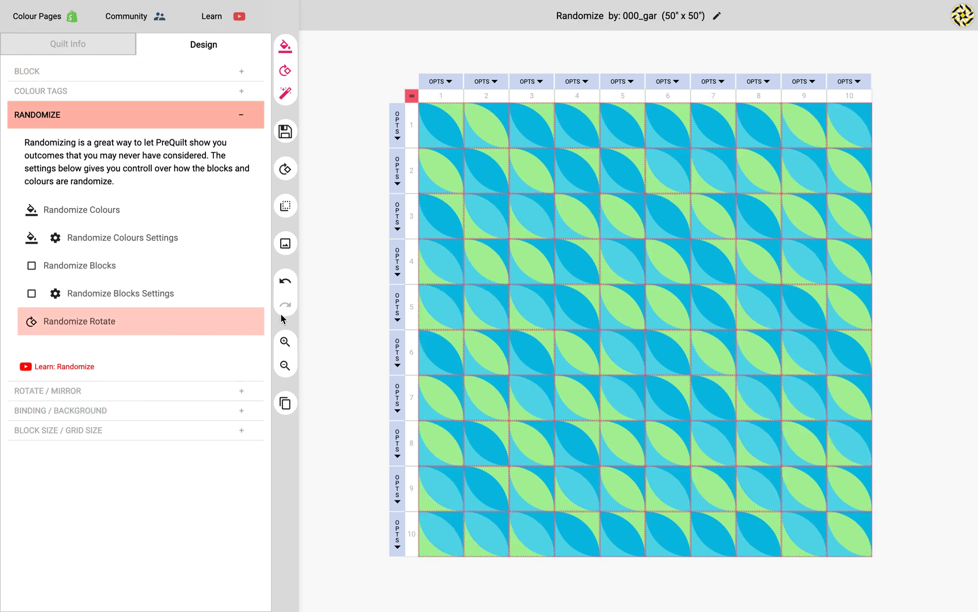
pyautogui.click(339, 272)
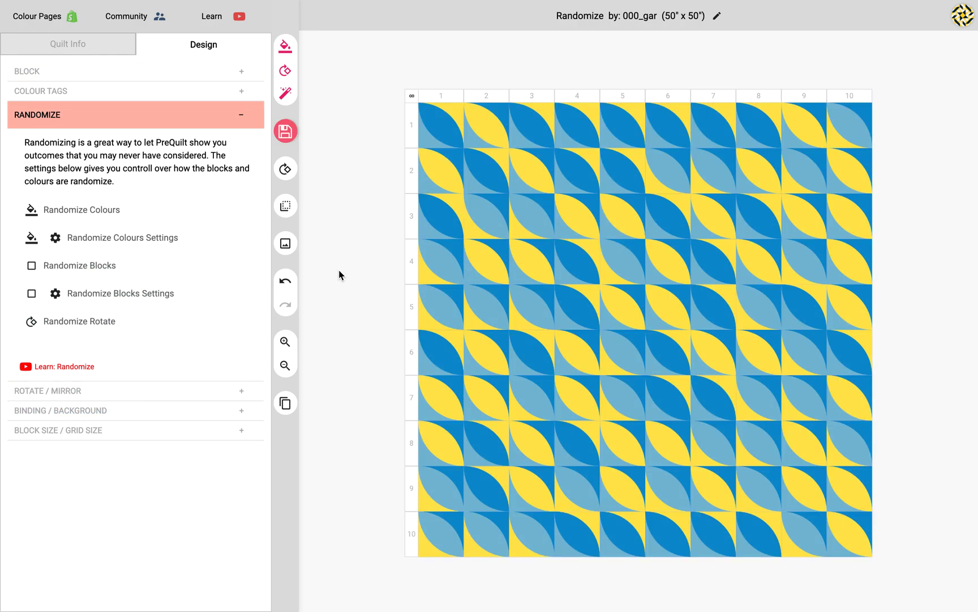
# Step: Check the variant counts: 32 NO NAME, 38 NO NAME (2) and 30 NO NAME (3)
pyautogui.click(89, 72)
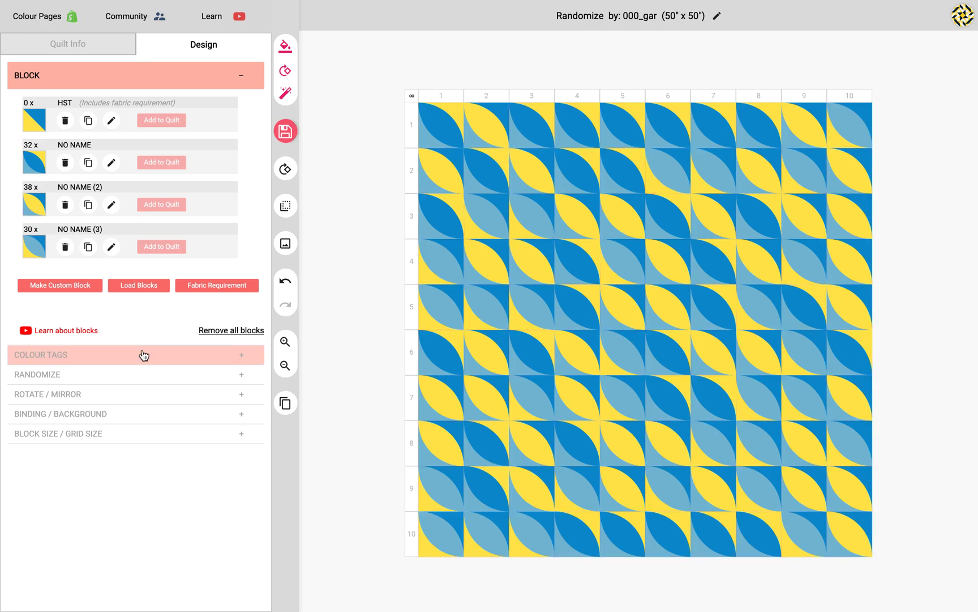
pyautogui.click(128, 378)
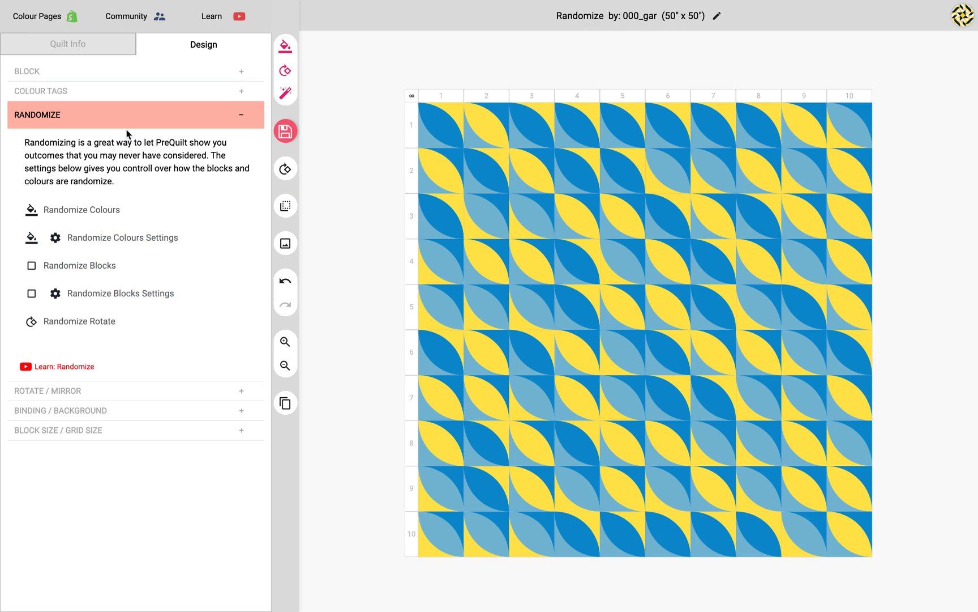
pyautogui.click(113, 69)
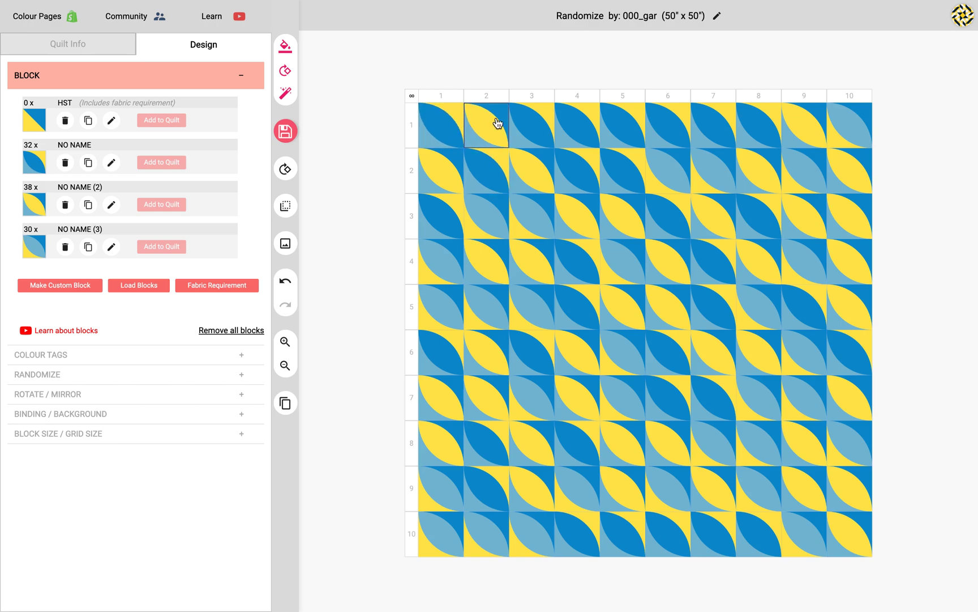
# Step: Turn the top-left group of quilt blocks into the NO NAME (2) variant
pyautogui.moveTo(440, 134)
pyautogui.mouseDown()
pyautogui.moveTo(476, 130)
pyautogui.moveTo(512, 147)
pyautogui.moveTo(528, 175)
pyautogui.moveTo(486, 173)
pyautogui.mouseUp()
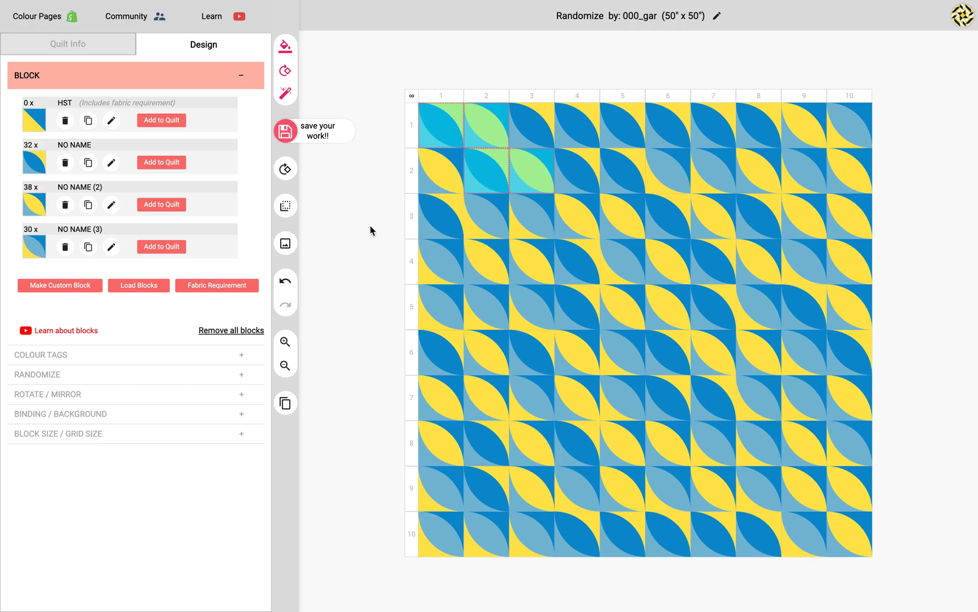
pyautogui.click(162, 121)
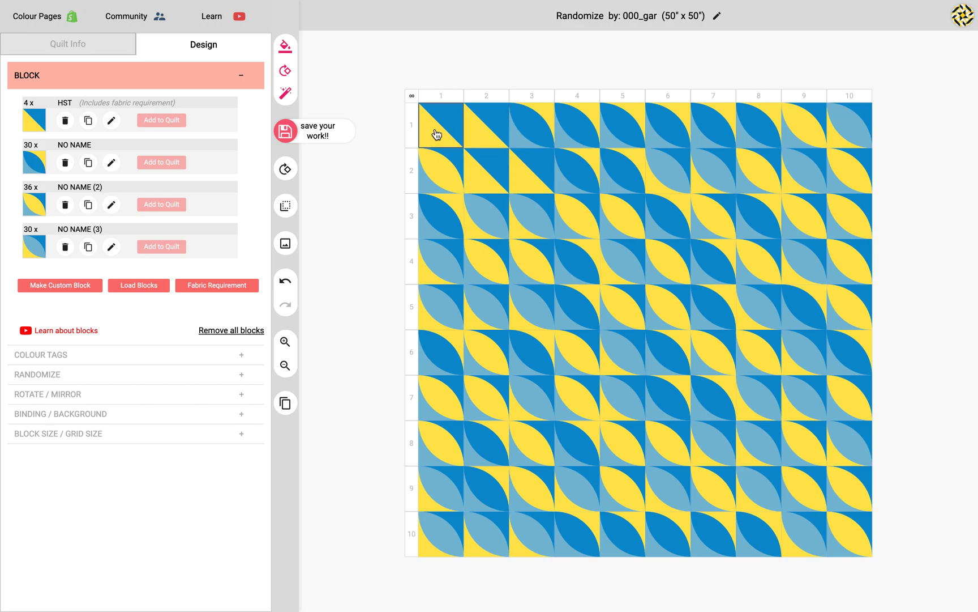
pyautogui.moveTo(436, 134)
pyautogui.mouseDown()
pyautogui.moveTo(489, 129)
pyautogui.moveTo(488, 172)
pyautogui.moveTo(532, 170)
pyautogui.mouseUp()
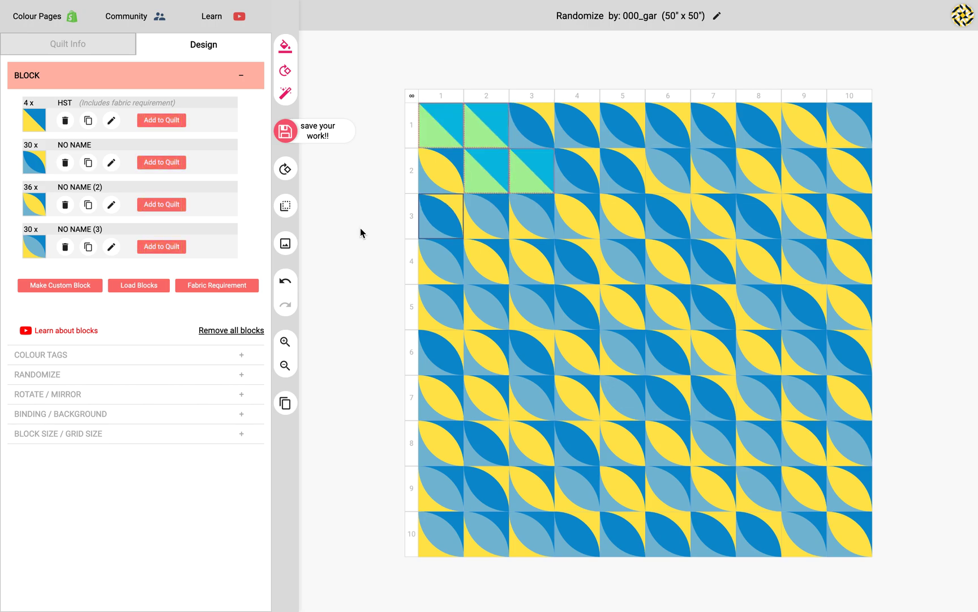
pyautogui.click(161, 204)
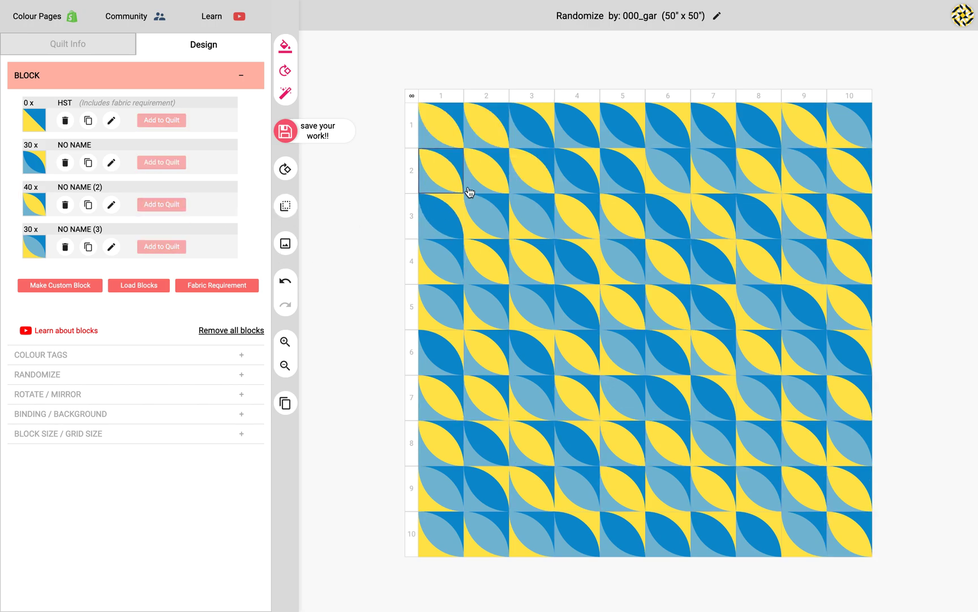
# Step: Turn the row 2, column 2 block into NO NAME (3)
pyautogui.click(468, 189)
pyautogui.click(166, 247)
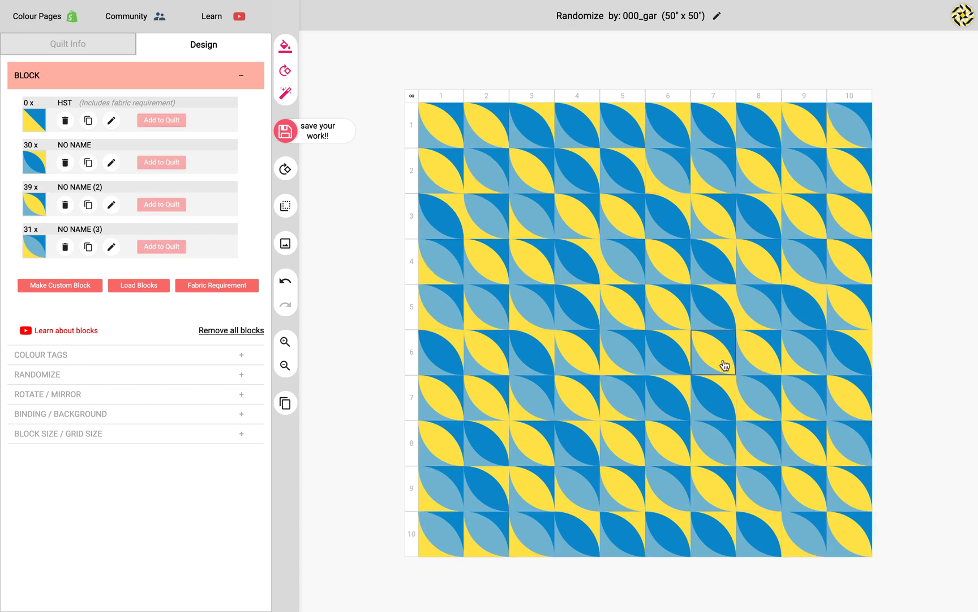
pyautogui.click(101, 83)
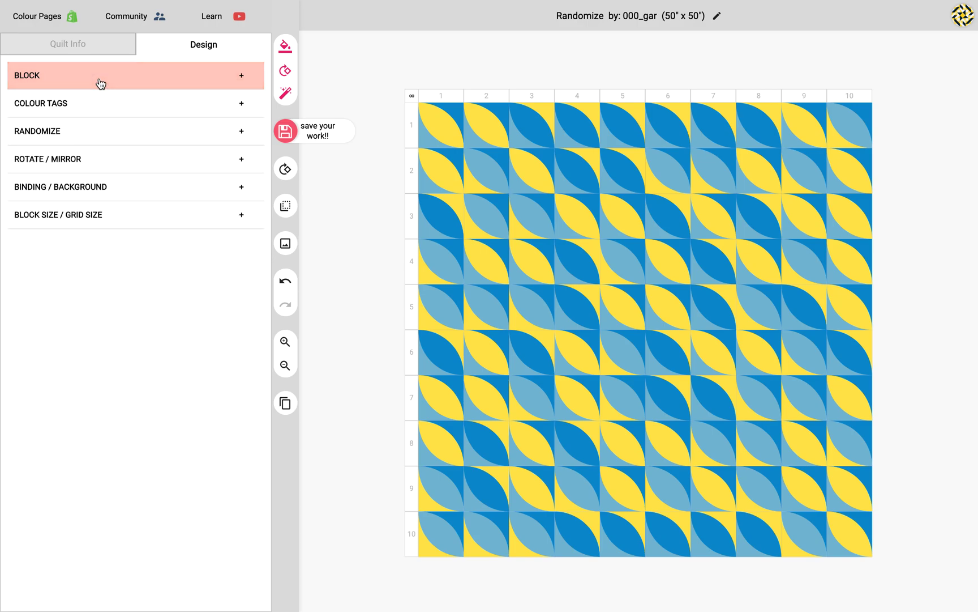
# Step: Randomly rotate every quilt block, re-rolling the rotations twice, then deselect
pyautogui.click(148, 136)
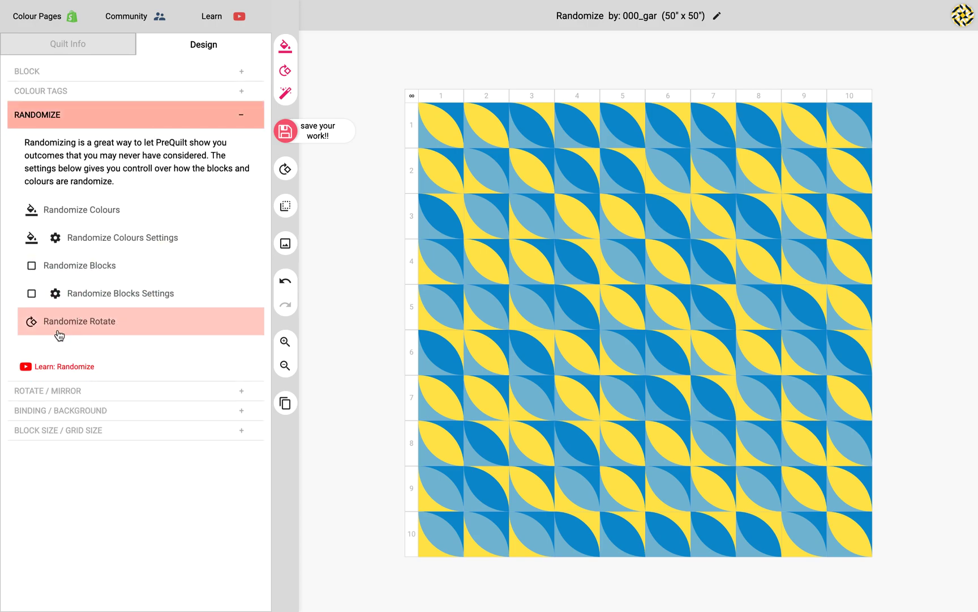
pyautogui.click(412, 96)
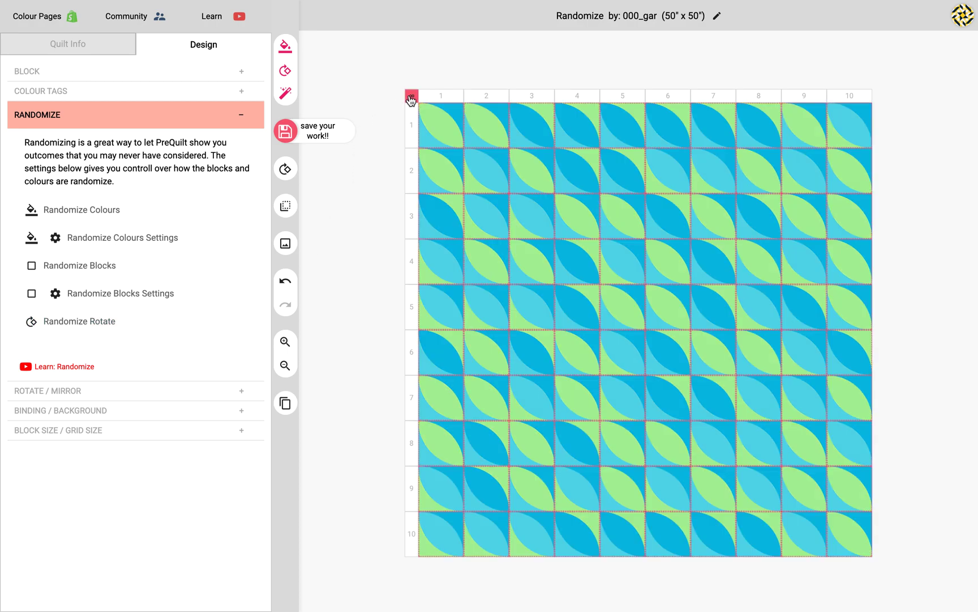
pyautogui.click(75, 326)
pyautogui.click(75, 326)
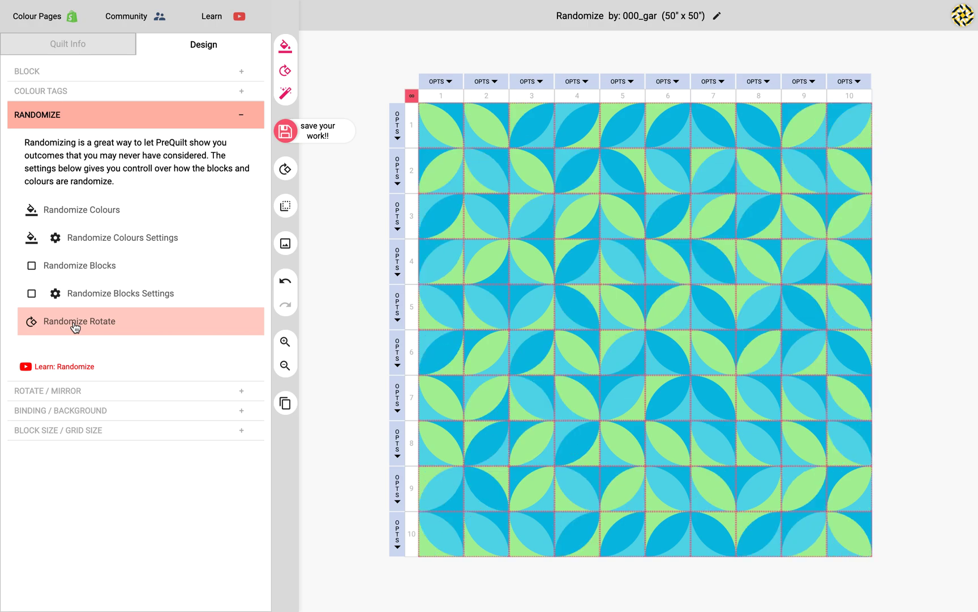
pyautogui.click(75, 326)
pyautogui.click(359, 289)
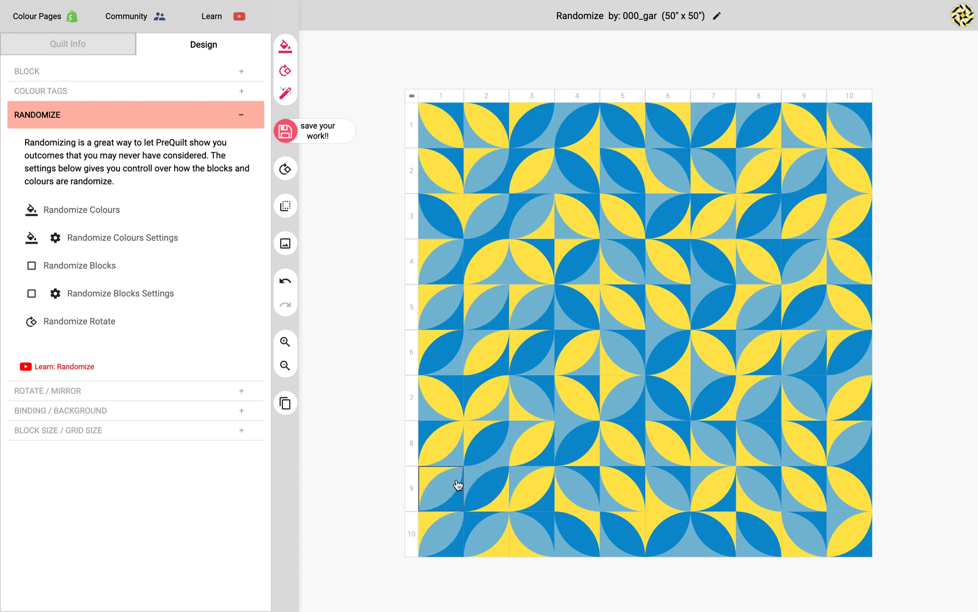
# Step: Rotate the blocks at r9c2, r10c1, r6c2, r5c2 and r3c6 individually
pyautogui.click(483, 493)
pyautogui.click(446, 541)
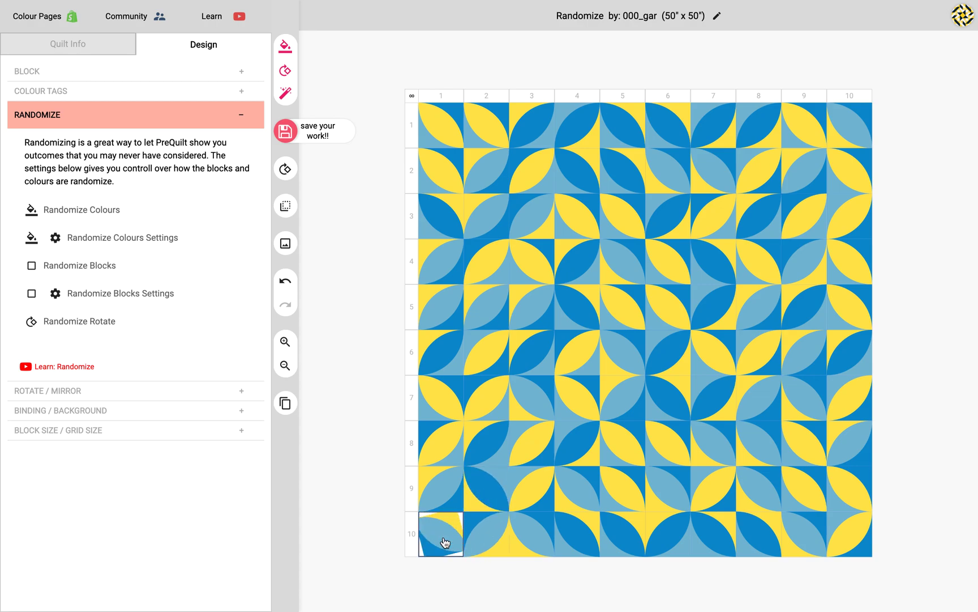
pyautogui.click(489, 370)
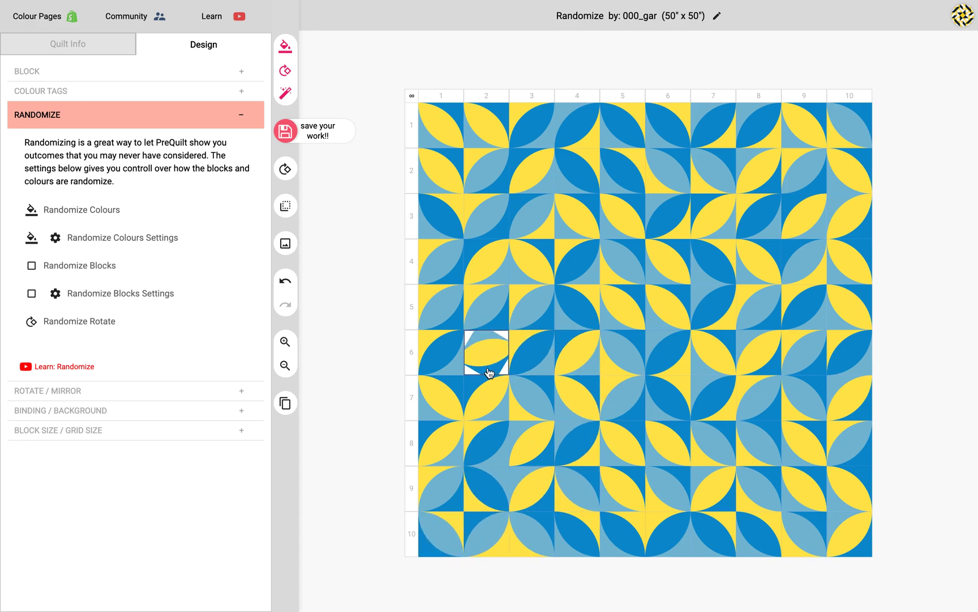
pyautogui.click(495, 310)
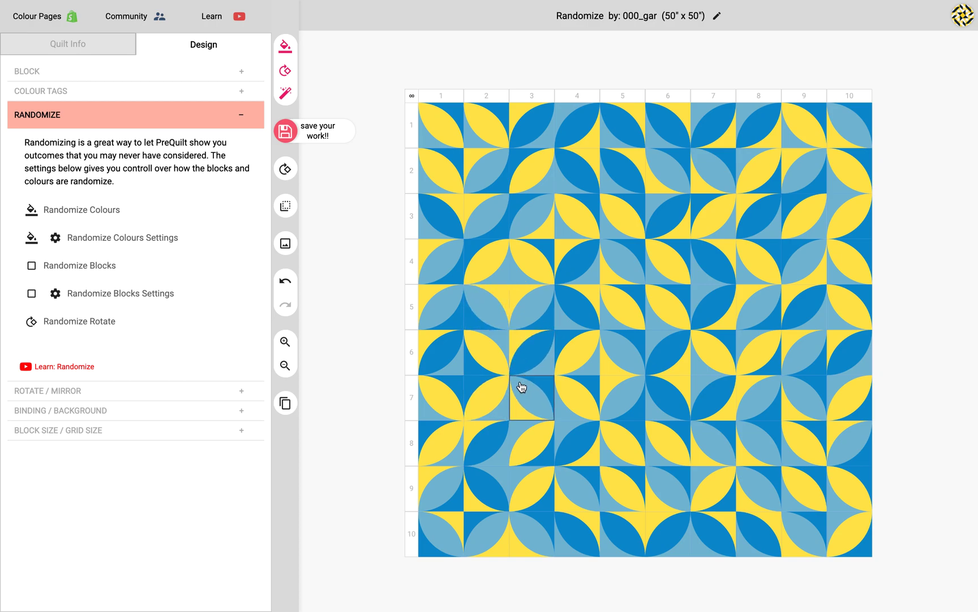
pyautogui.click(677, 215)
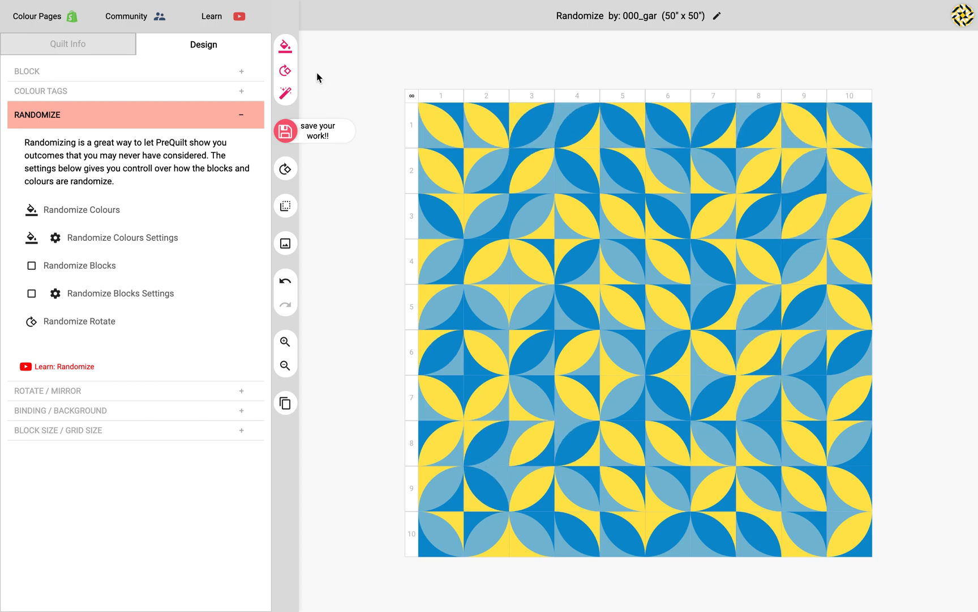
# Step: Randomly recolour the quilt seven times, ending with purple, turquoise and grey-blue shades
pyautogui.click(286, 48)
pyautogui.click(286, 49)
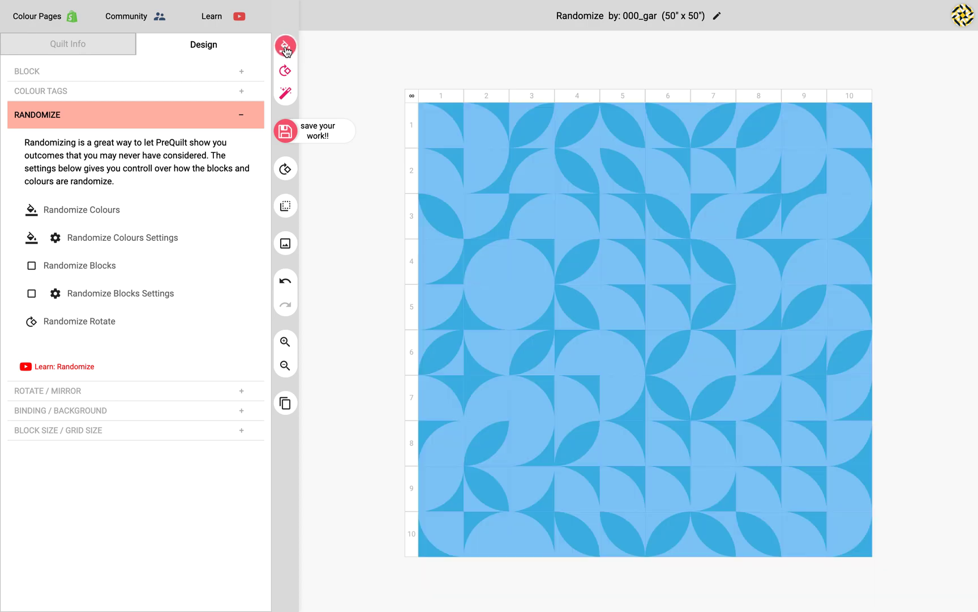
pyautogui.click(286, 49)
pyautogui.click(286, 49)
pyautogui.click(285, 50)
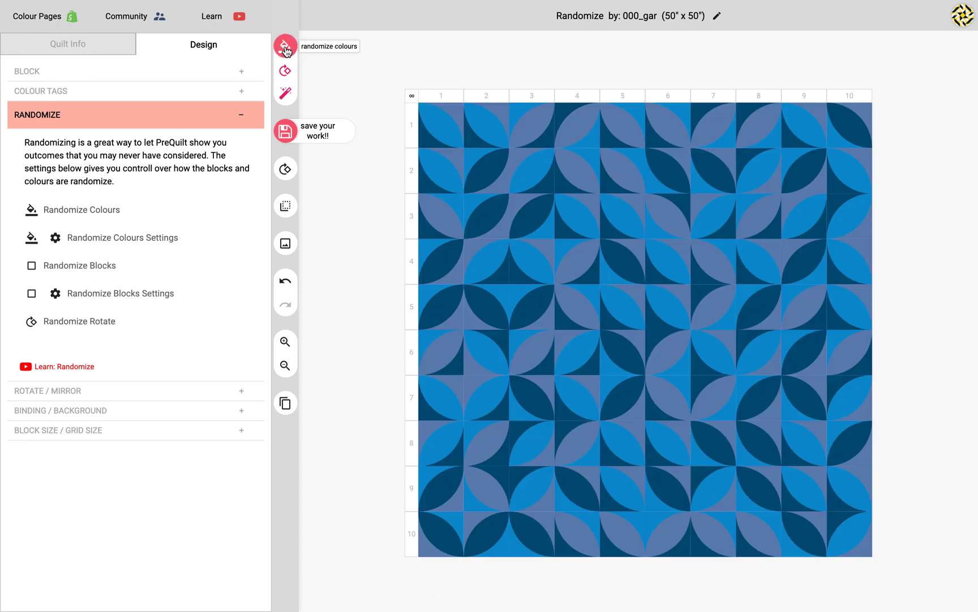
pyautogui.click(286, 49)
pyautogui.click(286, 49)
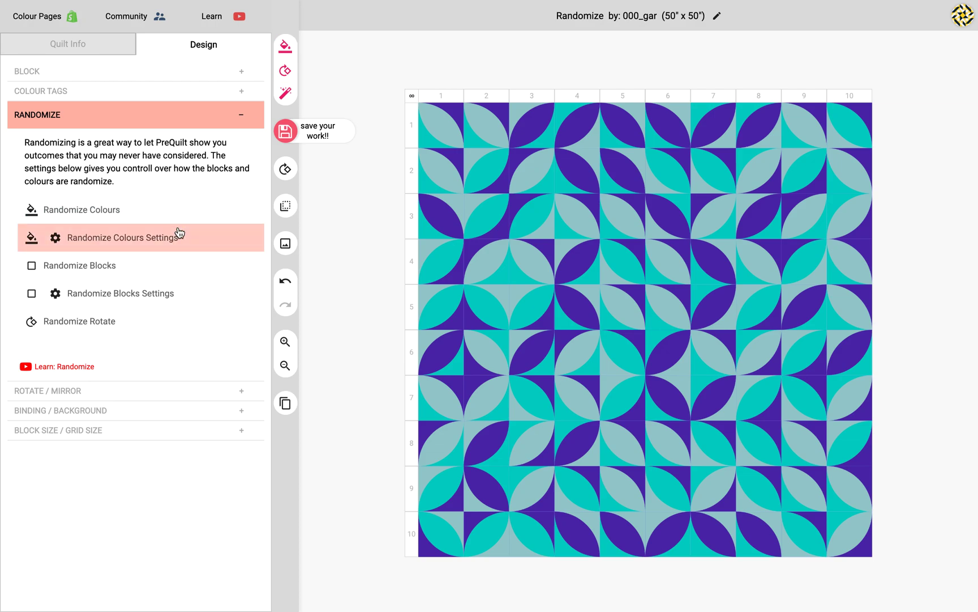
# Step: Make hot the palette used for randomizing colours
pyautogui.click(113, 243)
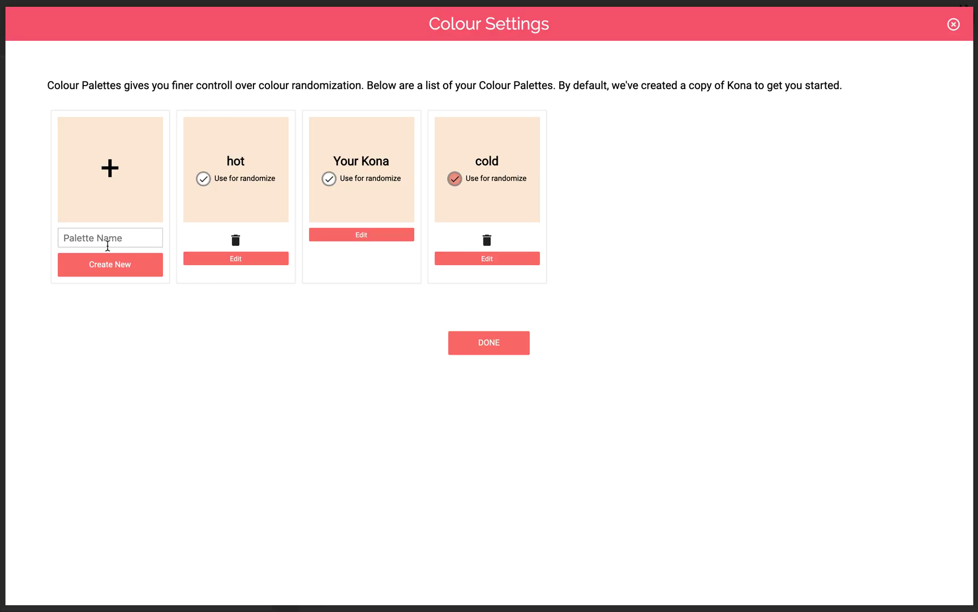
pyautogui.click(204, 179)
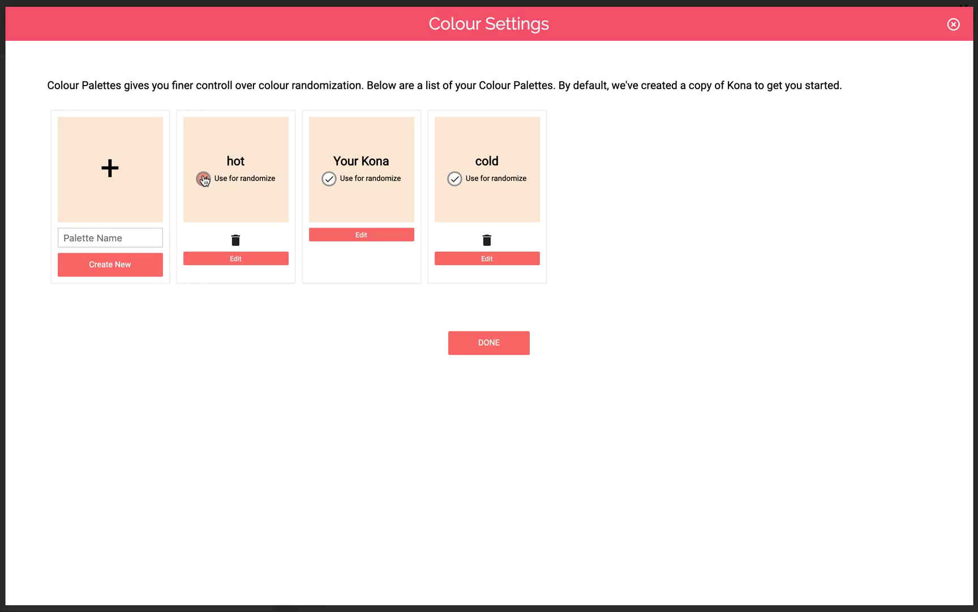
pyautogui.click(486, 347)
# Step: Randomly recolour the quilt three times from the hot palette, into pink, salmon and orange
pyautogui.click(284, 49)
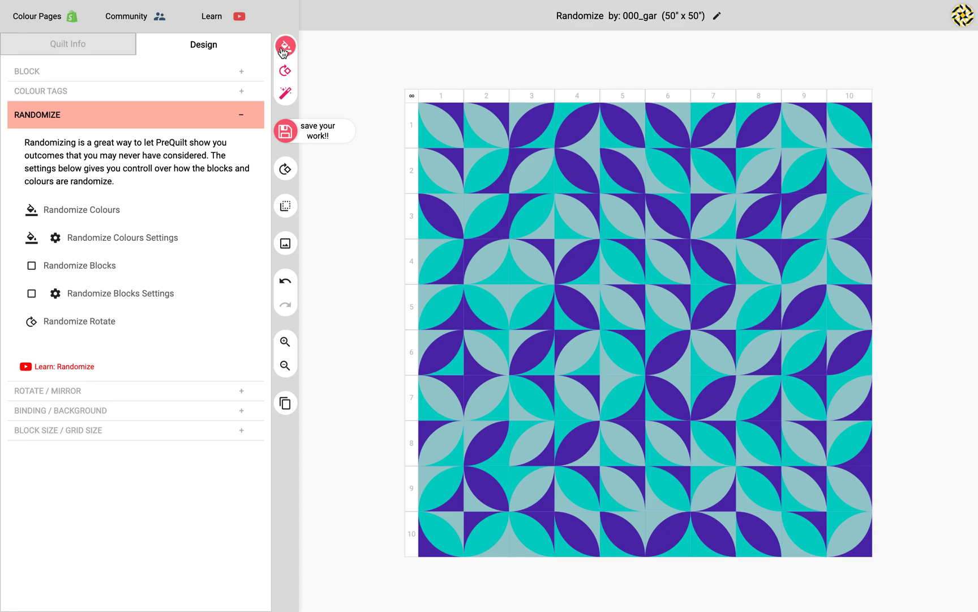
pyautogui.click(283, 51)
pyautogui.click(283, 51)
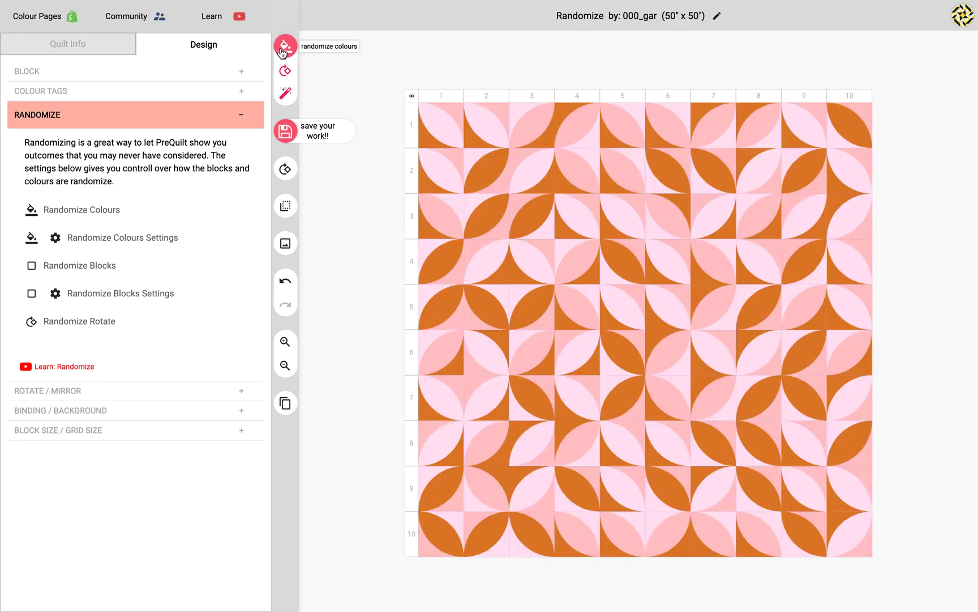